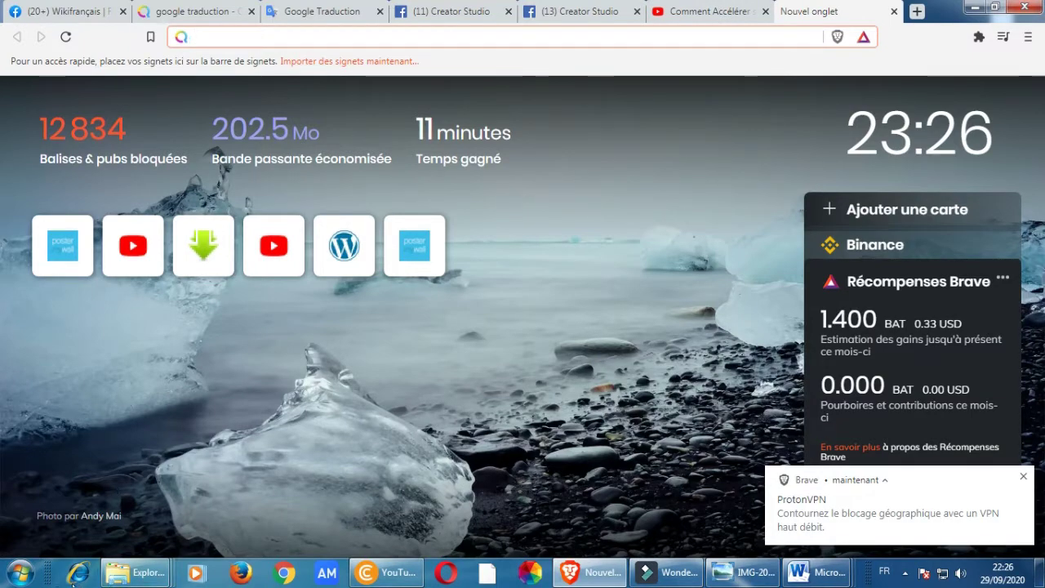
mouse_move(131, 580)
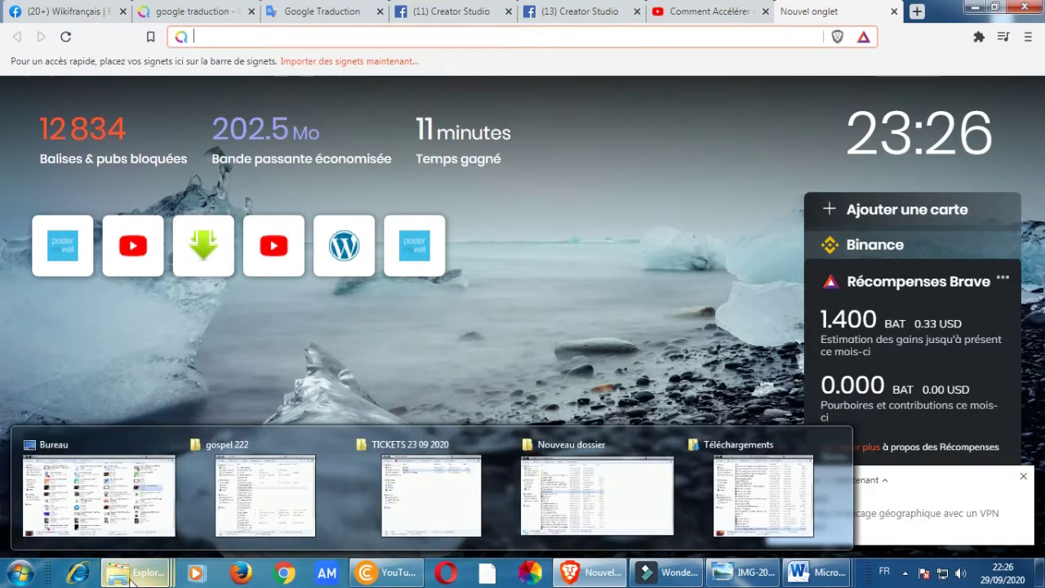
click(395, 302)
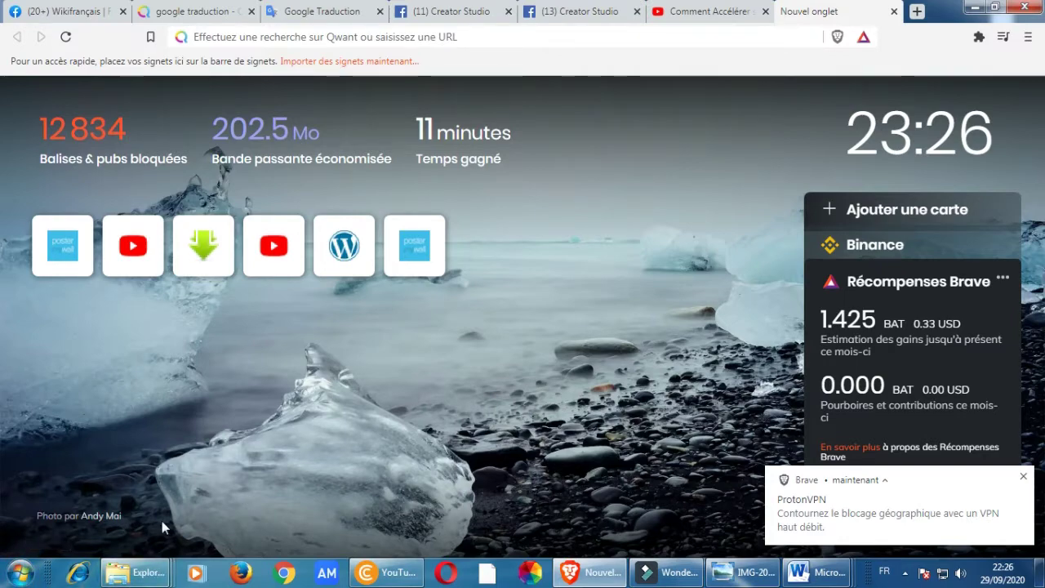
click(20, 572)
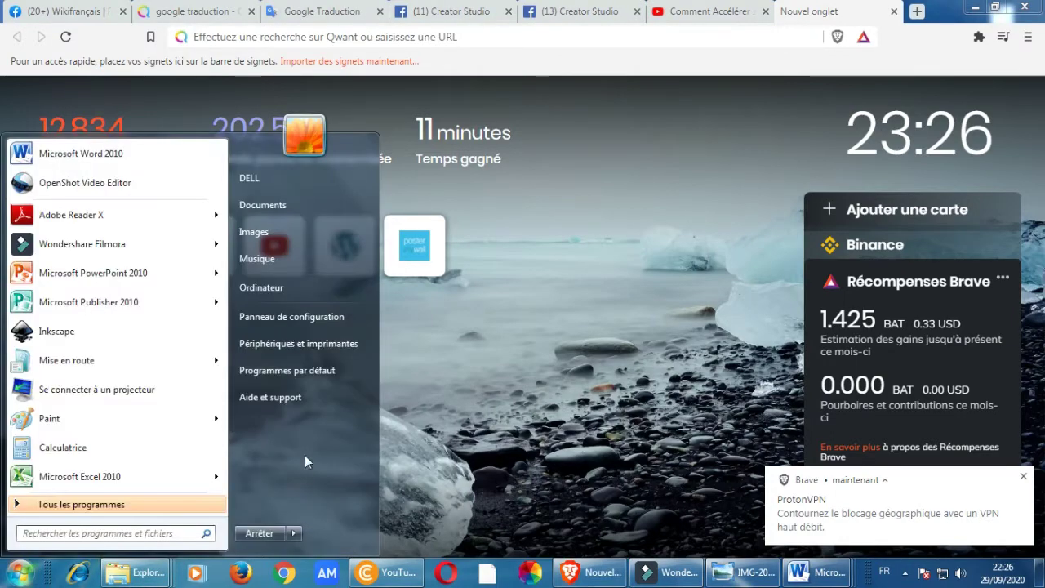
click(409, 394)
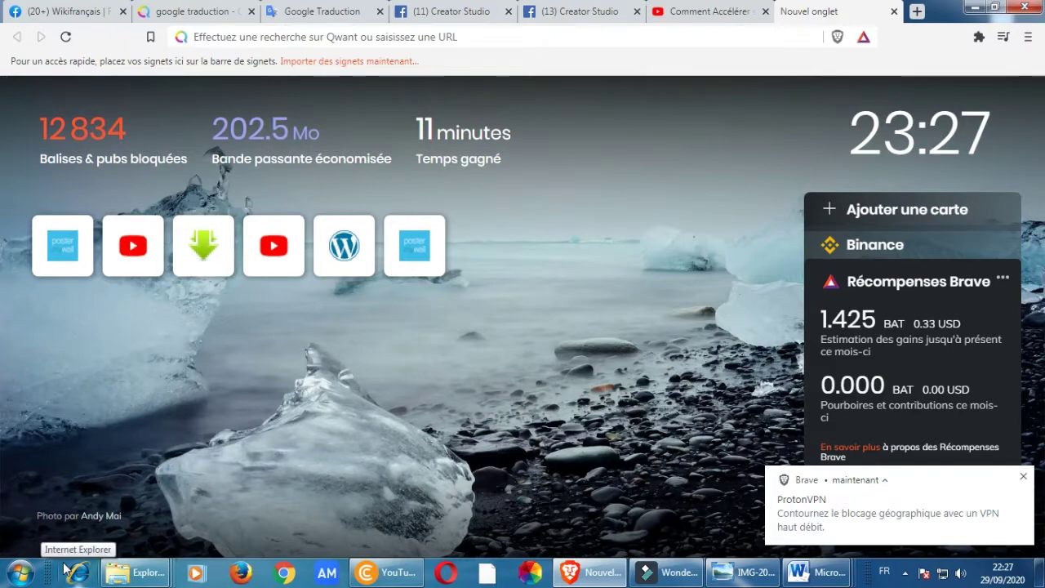
Open the system properties by running sysdm.cpl from the Windows Run dialog
key(super+r)
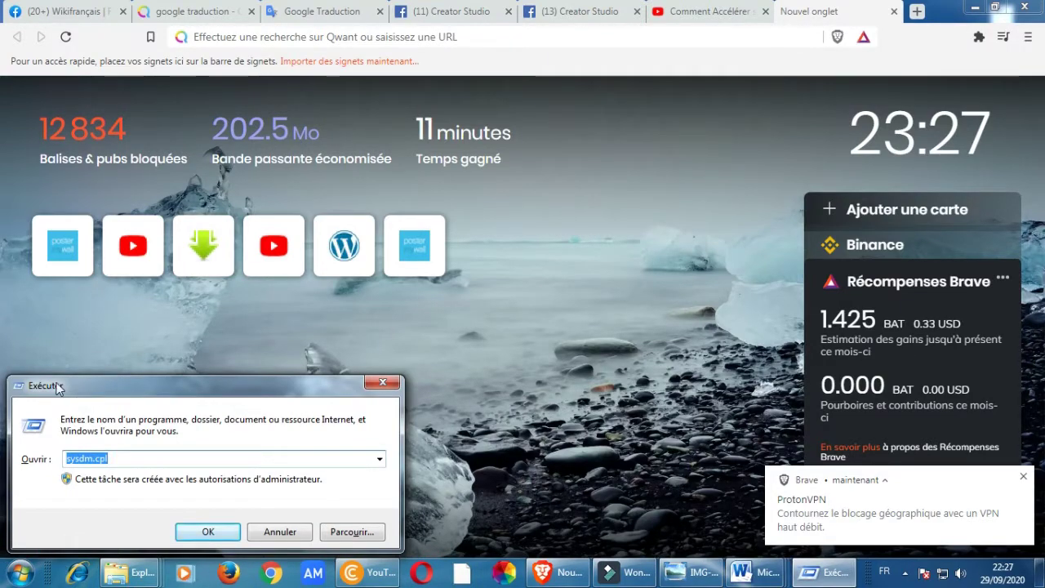
drag(141, 391, 164, 363)
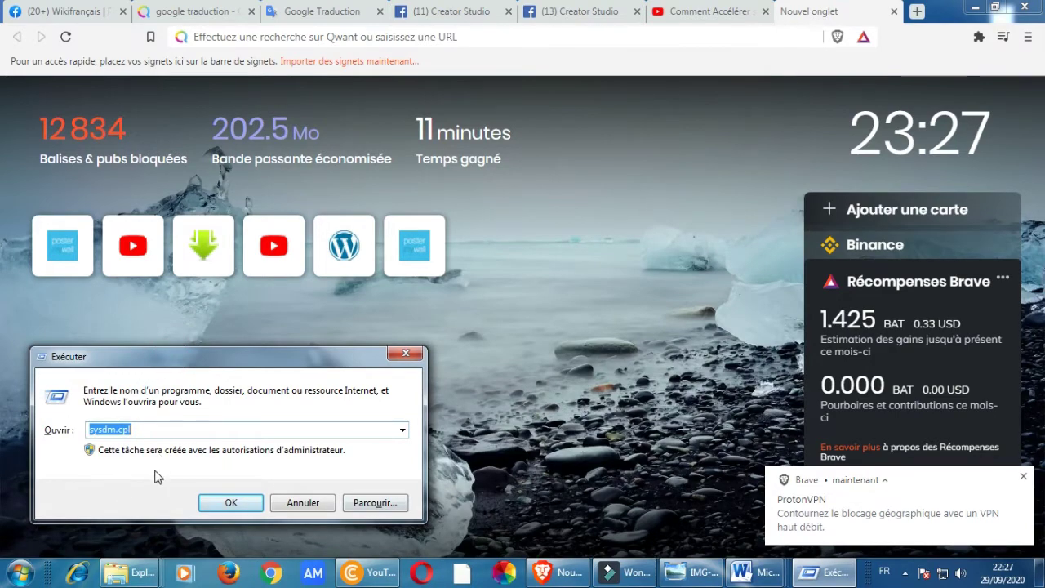
click(140, 430)
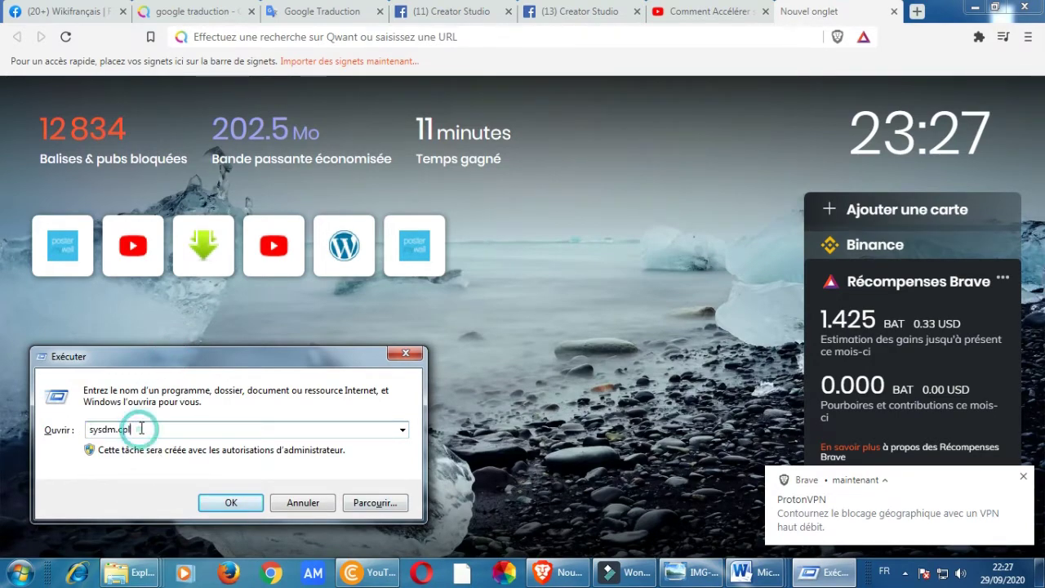
drag(137, 427, 87, 423)
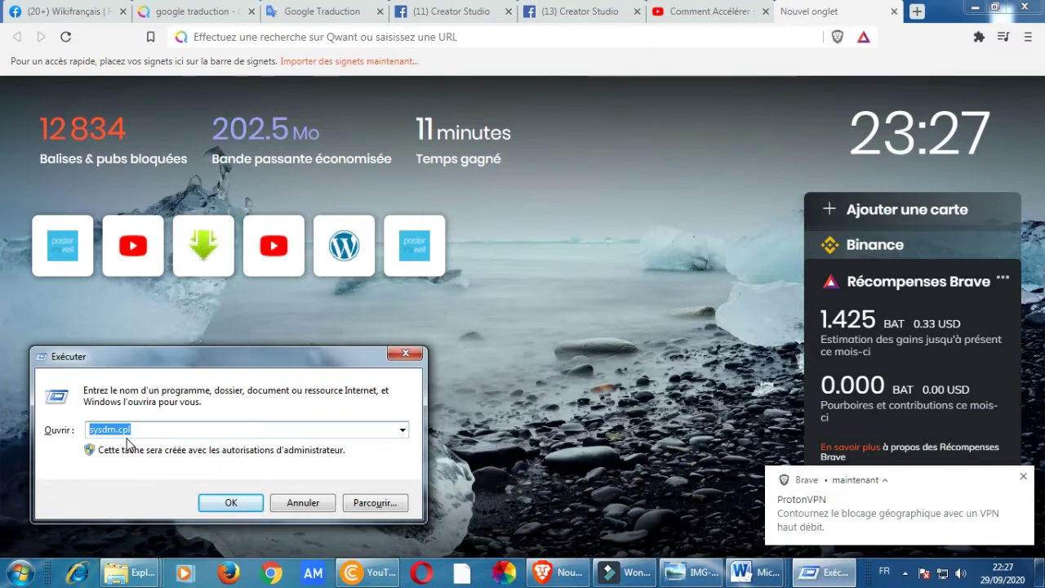
text(s)
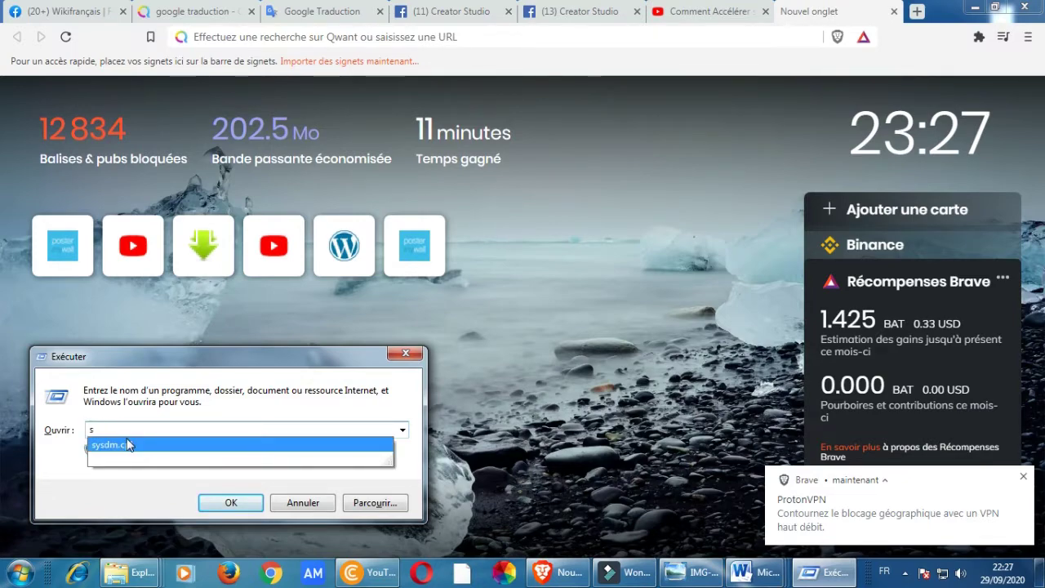
text(y)
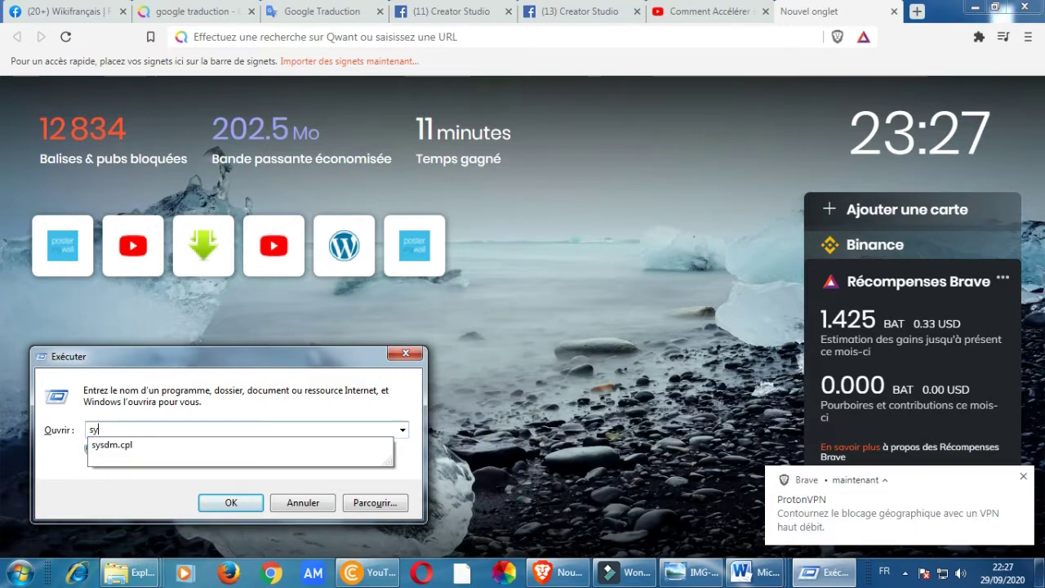
text(sdm)
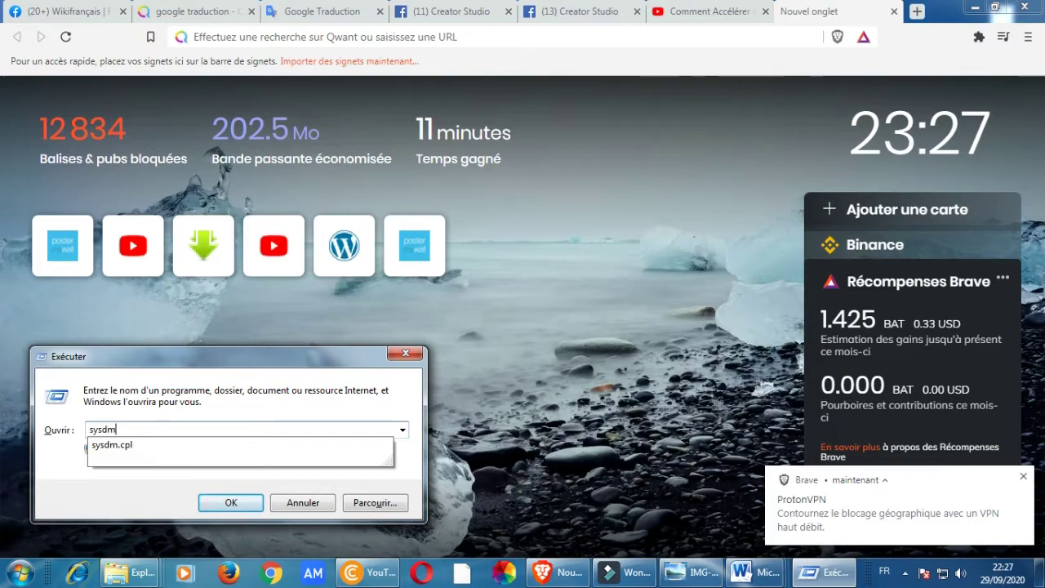
text(.cpl)
click(122, 444)
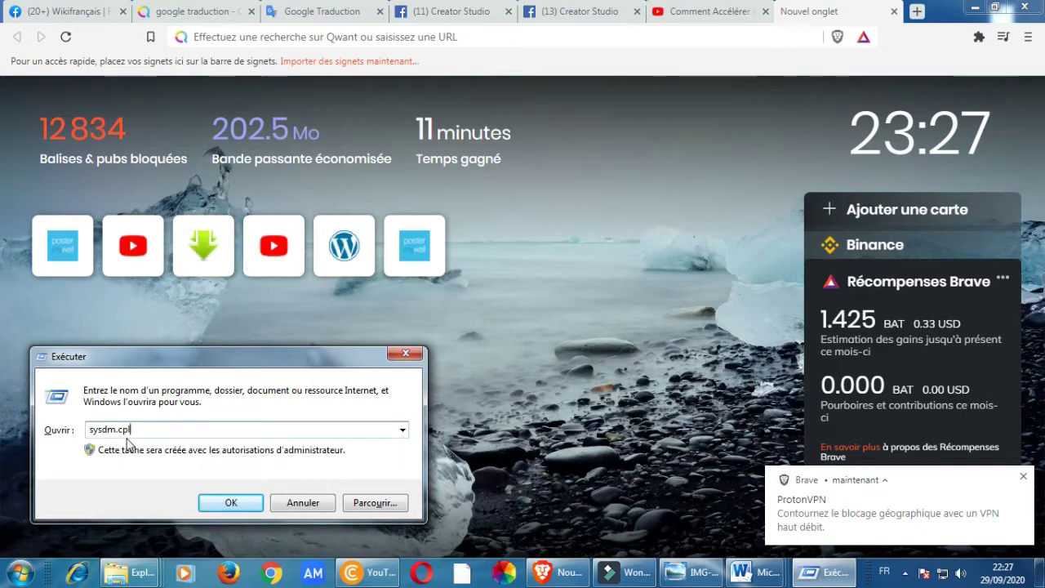
click(232, 503)
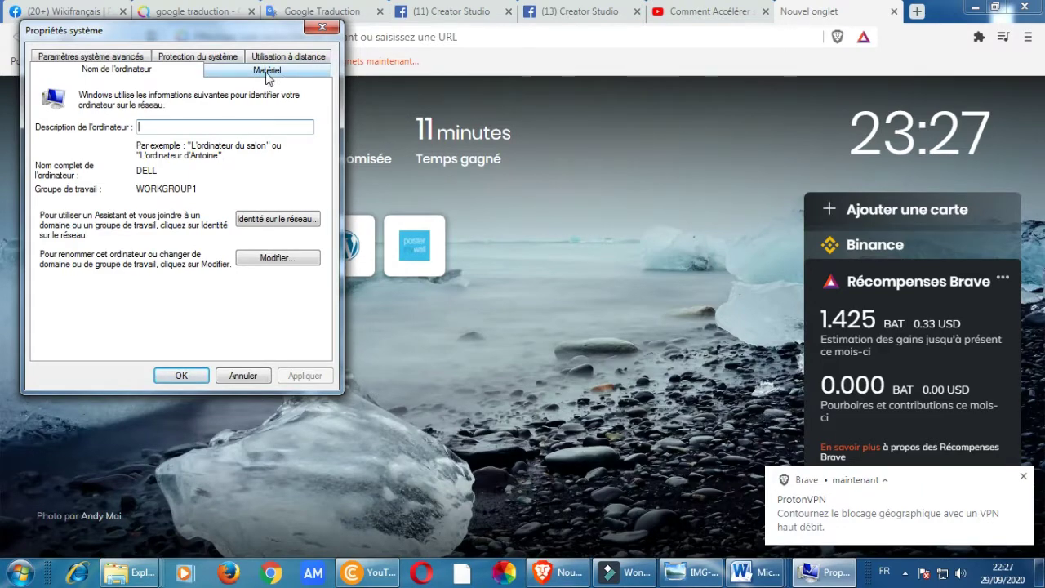
Open the performance options from the advanced system settings (Paramètres système avancés)
drag(210, 30, 302, 67)
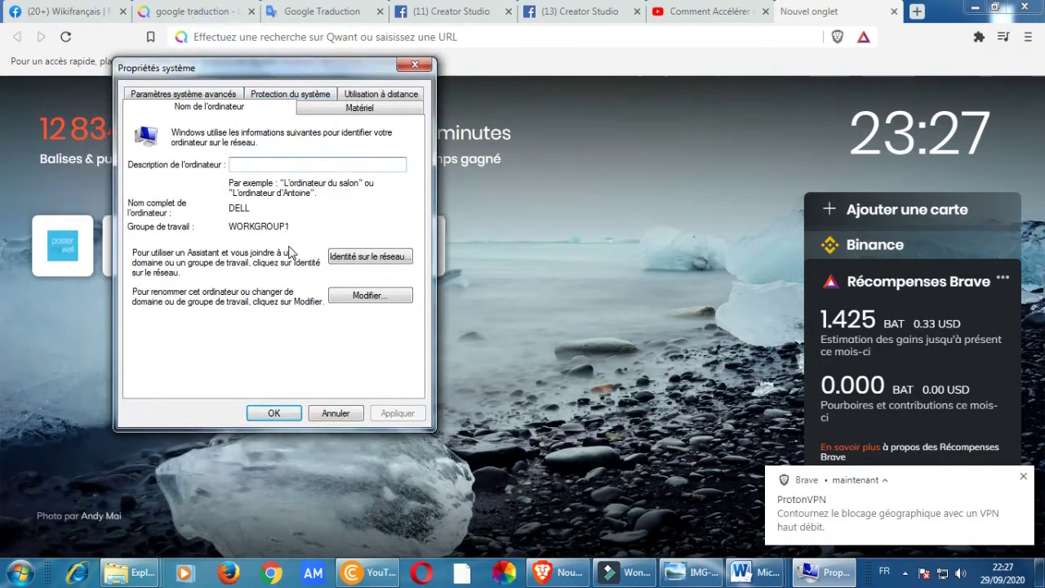
click(184, 97)
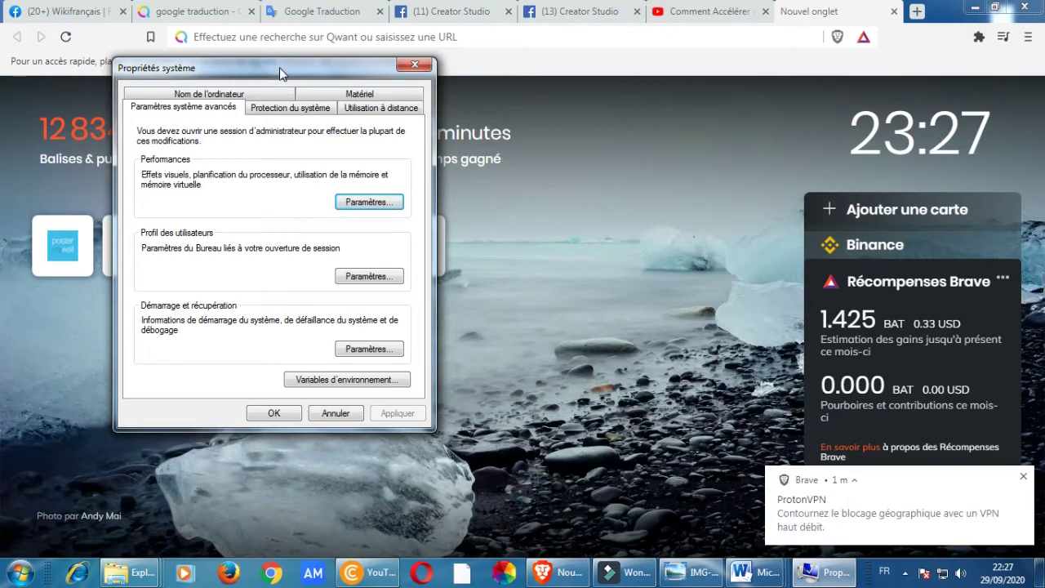
drag(281, 70, 343, 43)
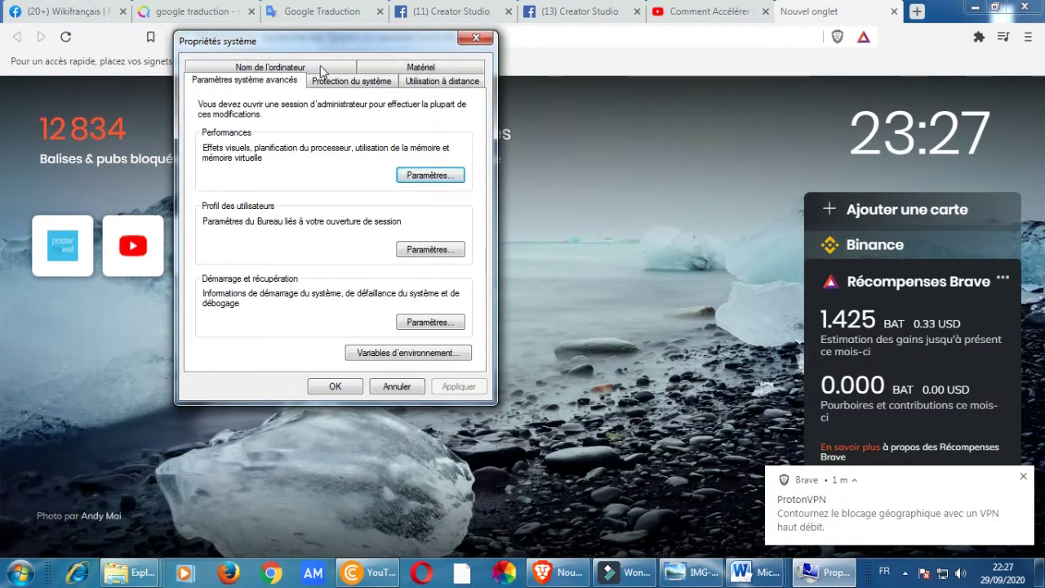
click(344, 82)
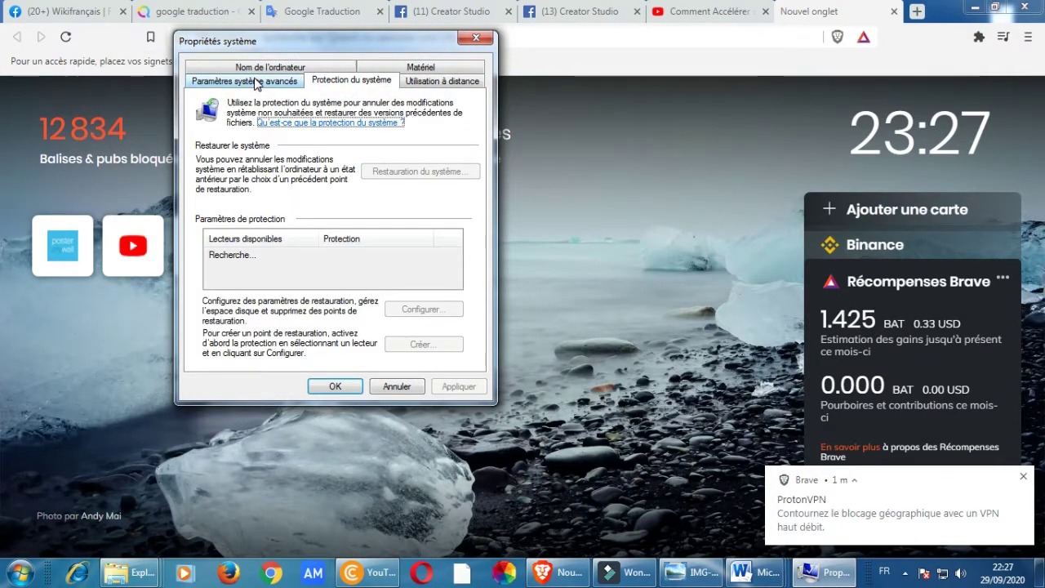
click(257, 82)
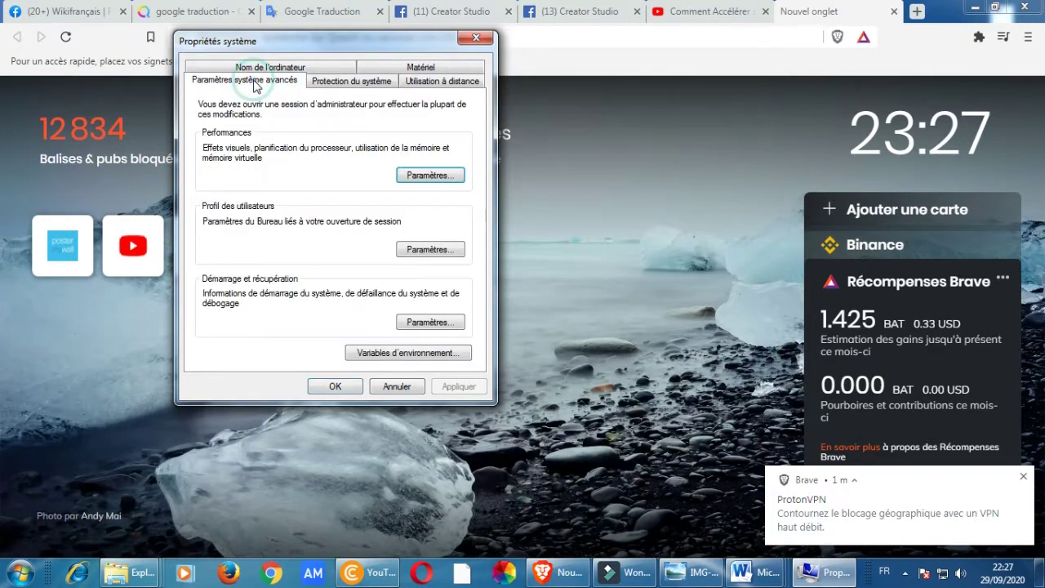
click(417, 178)
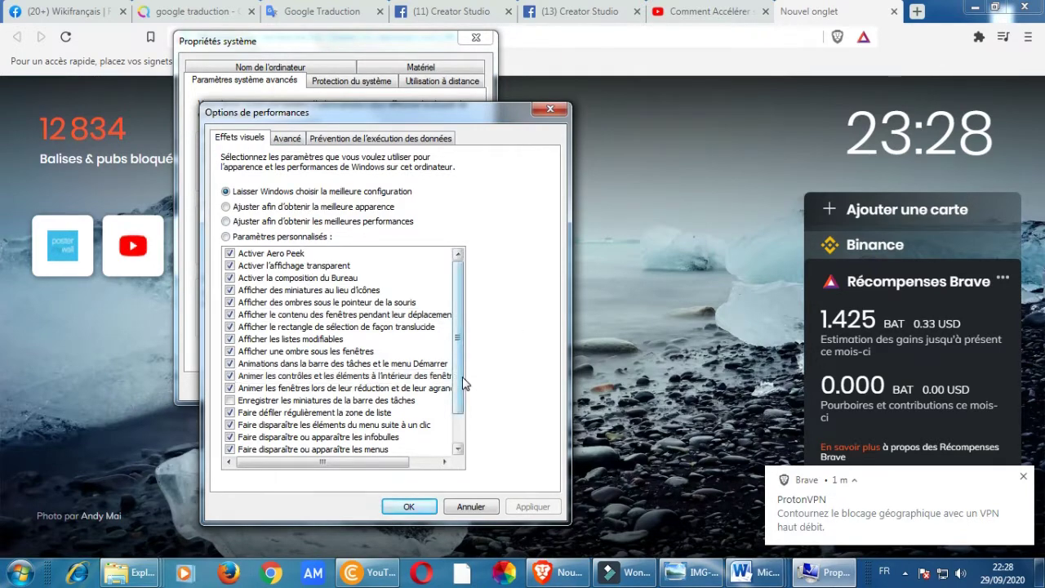
Examine the full list of visual effects offered in the performance options
drag(462, 384, 462, 421)
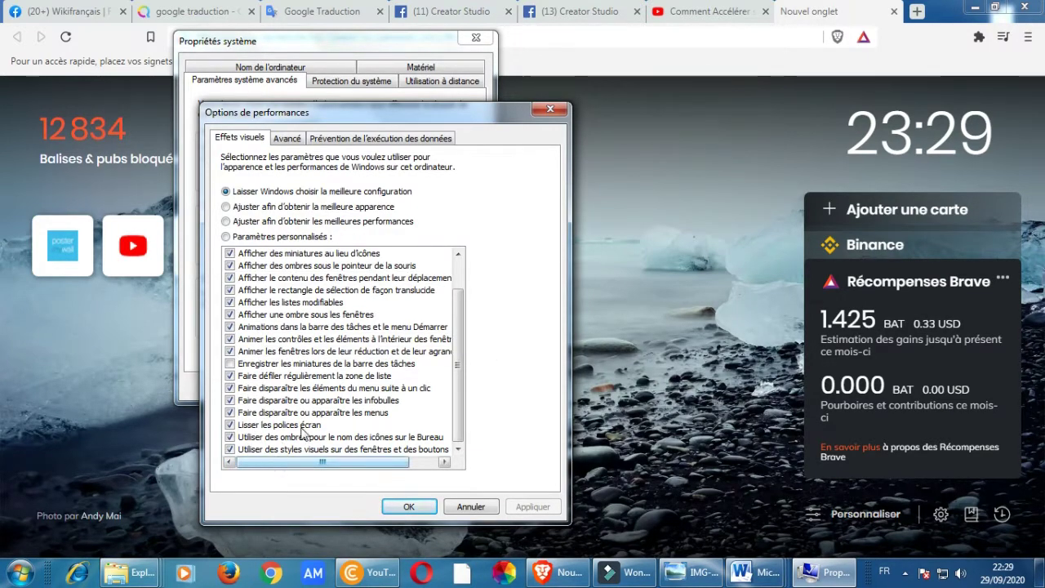
click(456, 388)
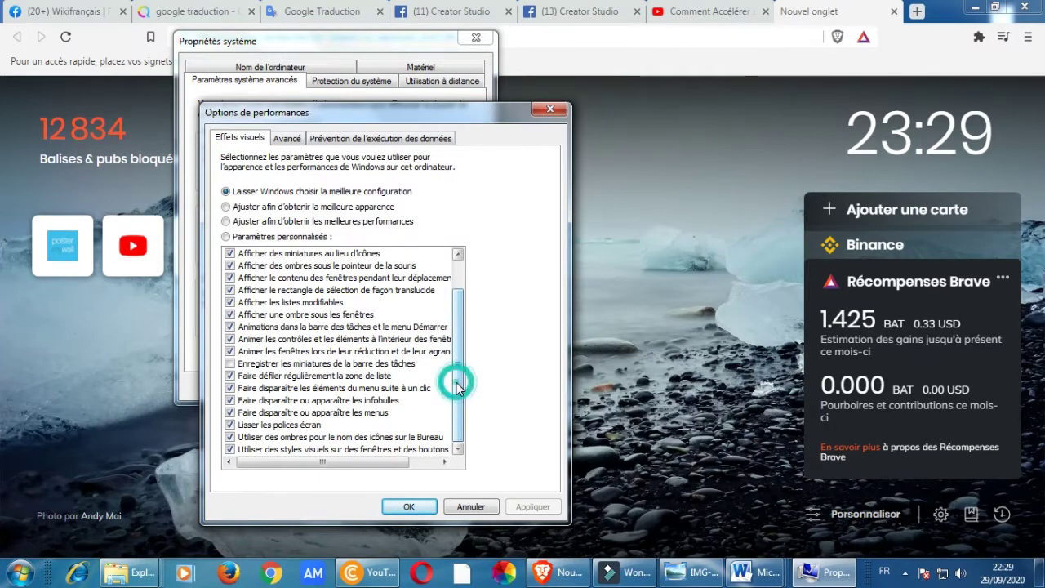
click(456, 388)
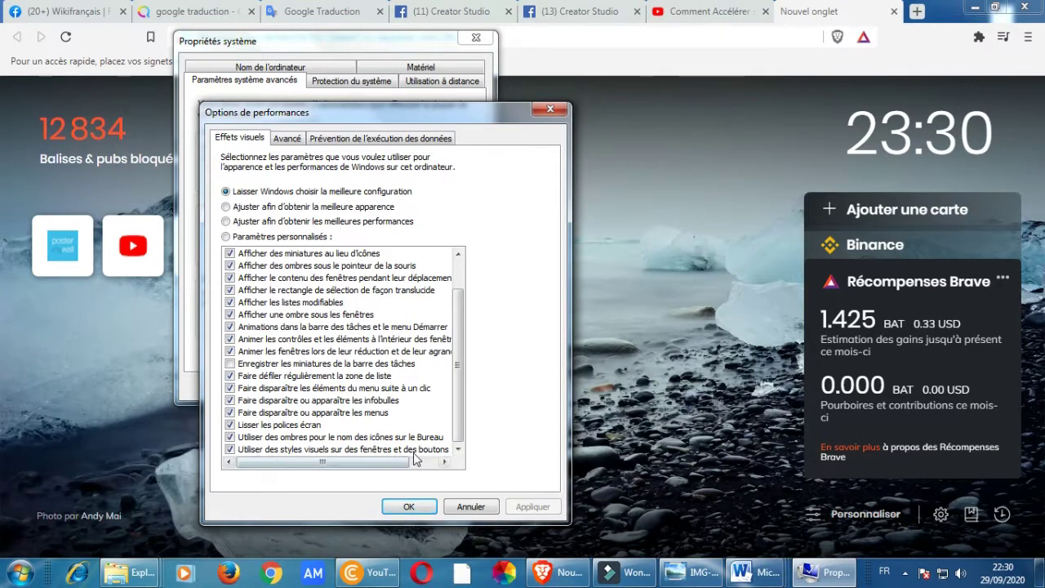
drag(460, 420, 457, 393)
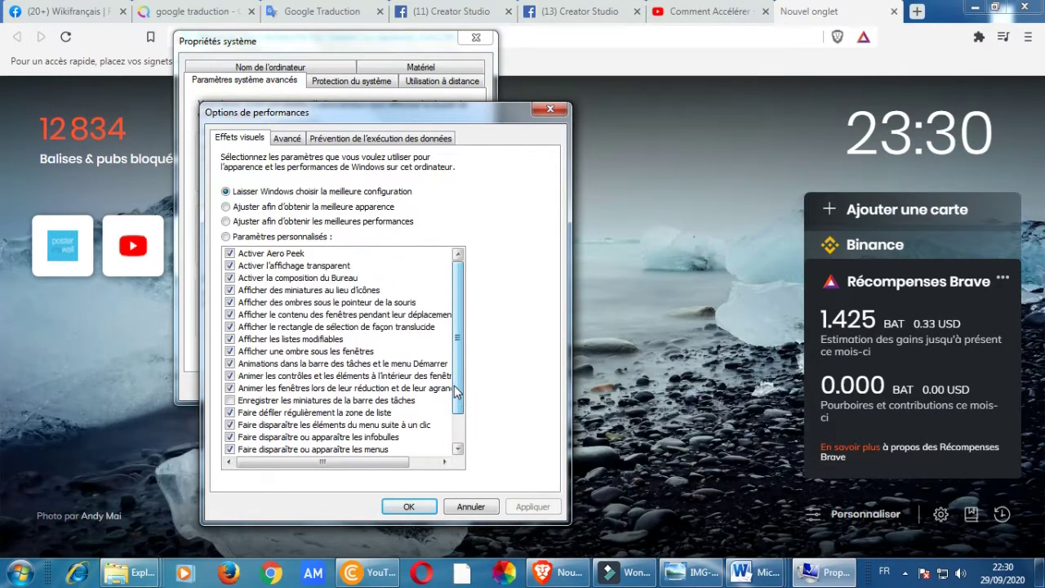
scroll(457, 393, down, 1)
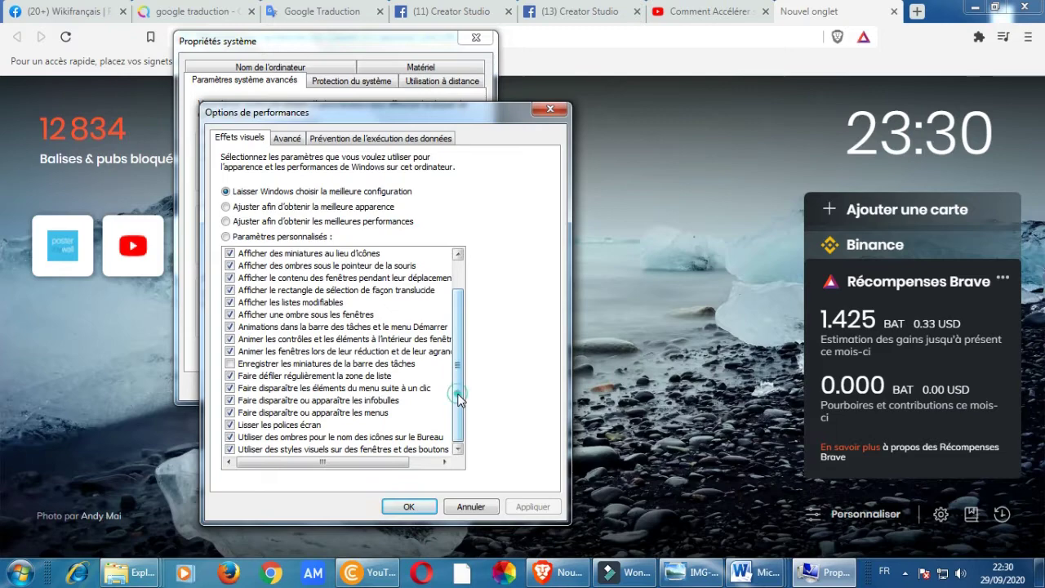
scroll(459, 400, up, 1)
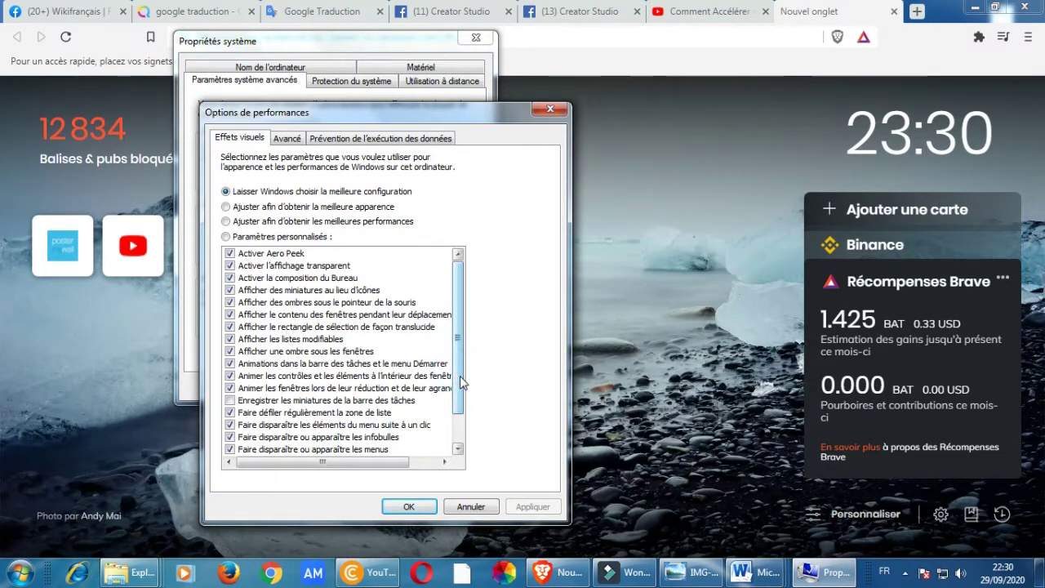
scroll(459, 371, down, 1)
scroll(457, 415, up, 1)
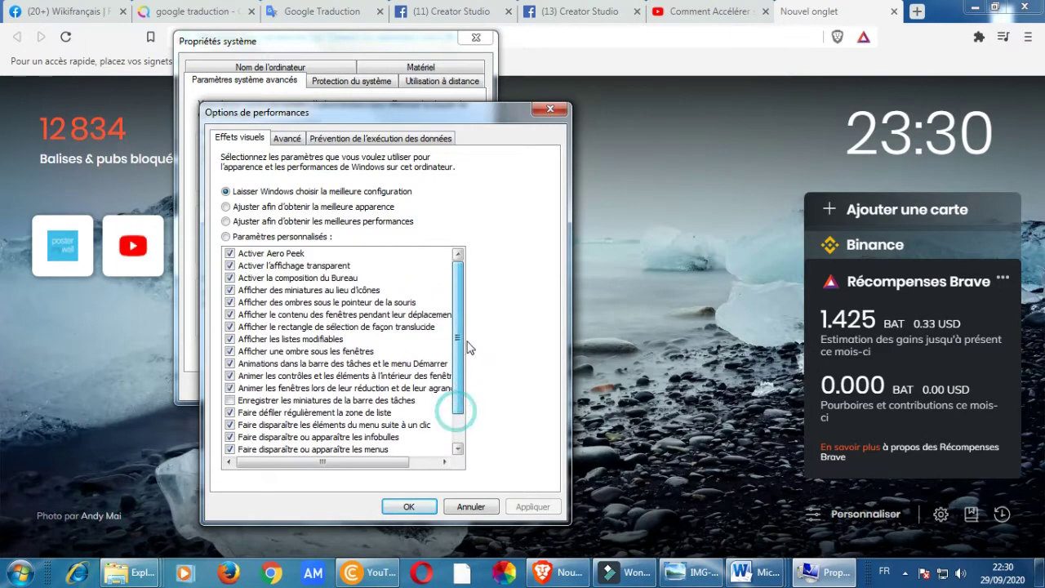
scroll(457, 384, down, 1)
click(451, 401)
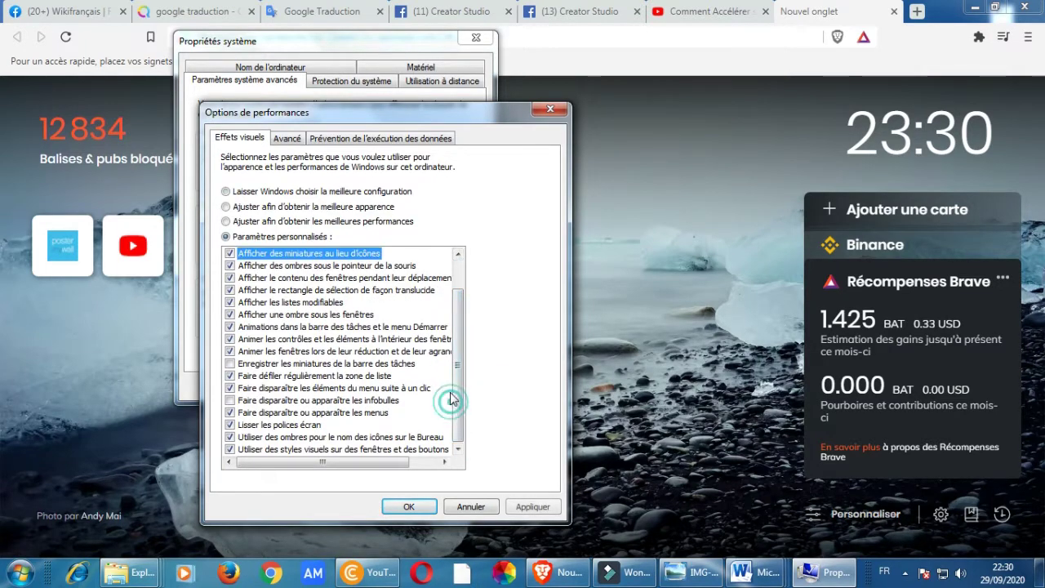
scroll(462, 375, up, 1)
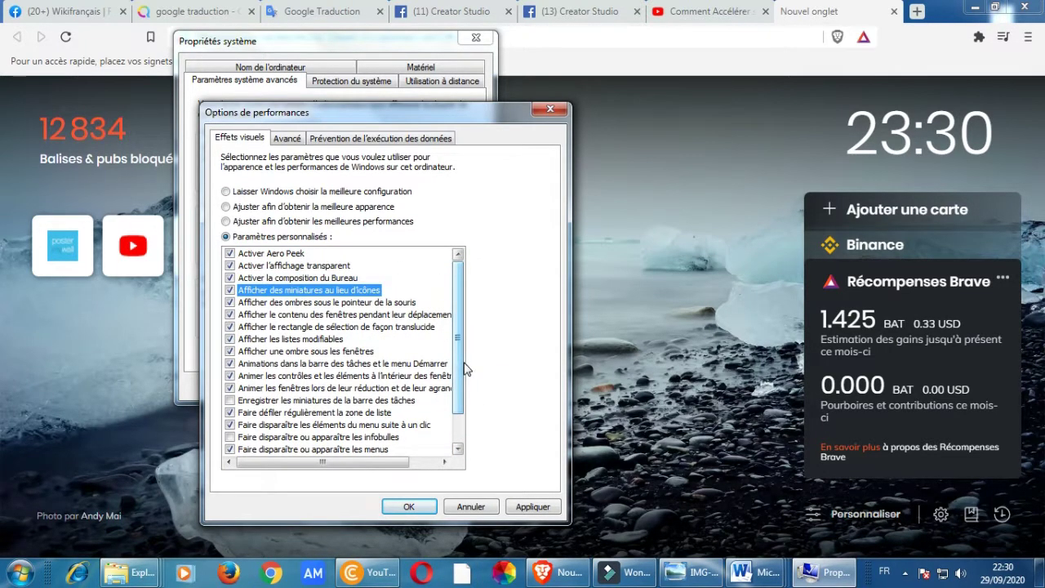
scroll(463, 387, down, 1)
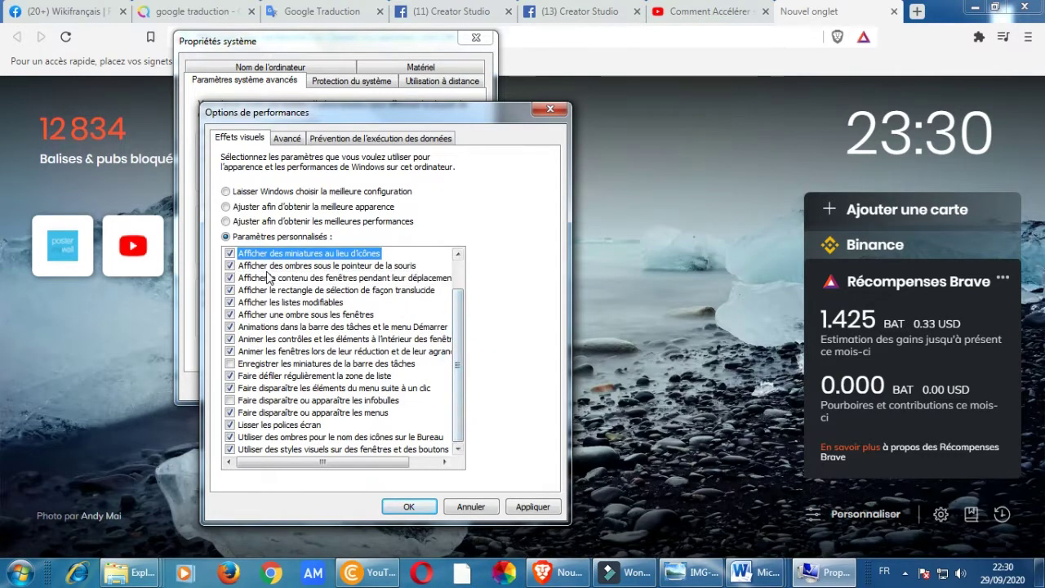
Try the visual effects presets for best appearance, best performance and the configuration chosen by Windows
click(228, 206)
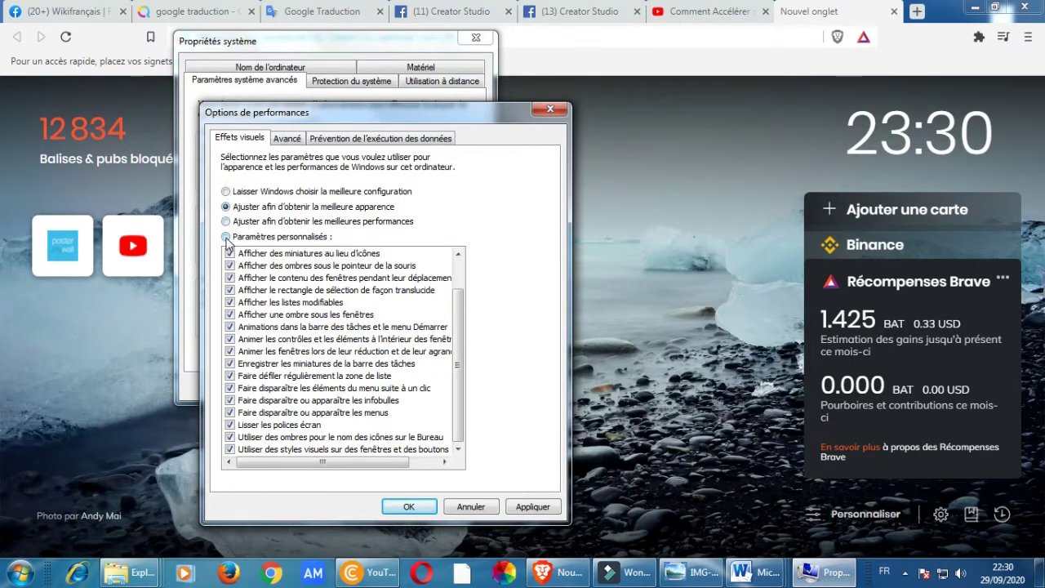
click(226, 236)
click(226, 191)
click(226, 221)
click(226, 236)
click(226, 192)
Choose custom visual effects and disable shadows for desktop icon names and visual styles on windows and buttons
click(227, 237)
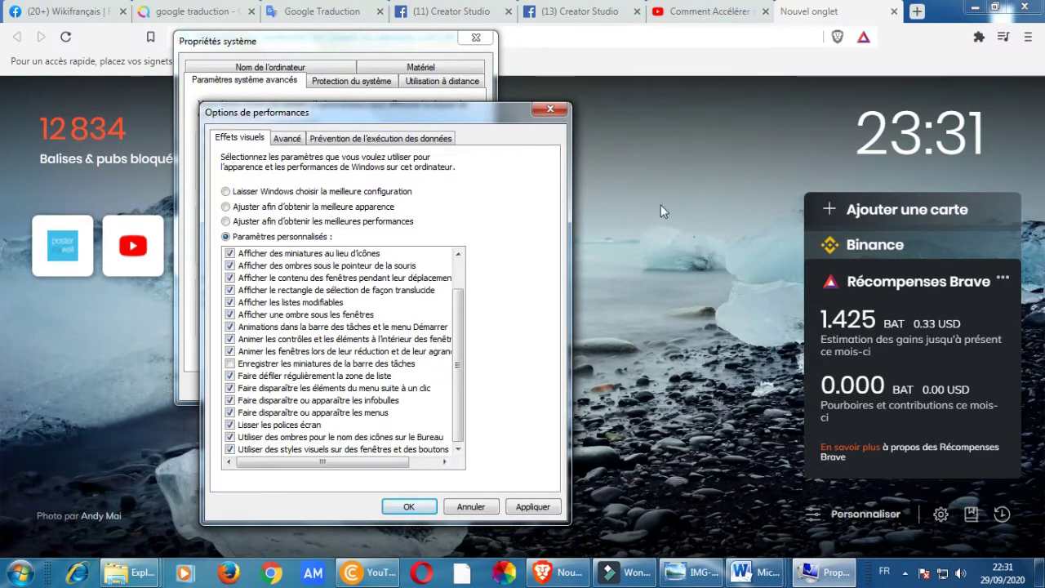
click(230, 438)
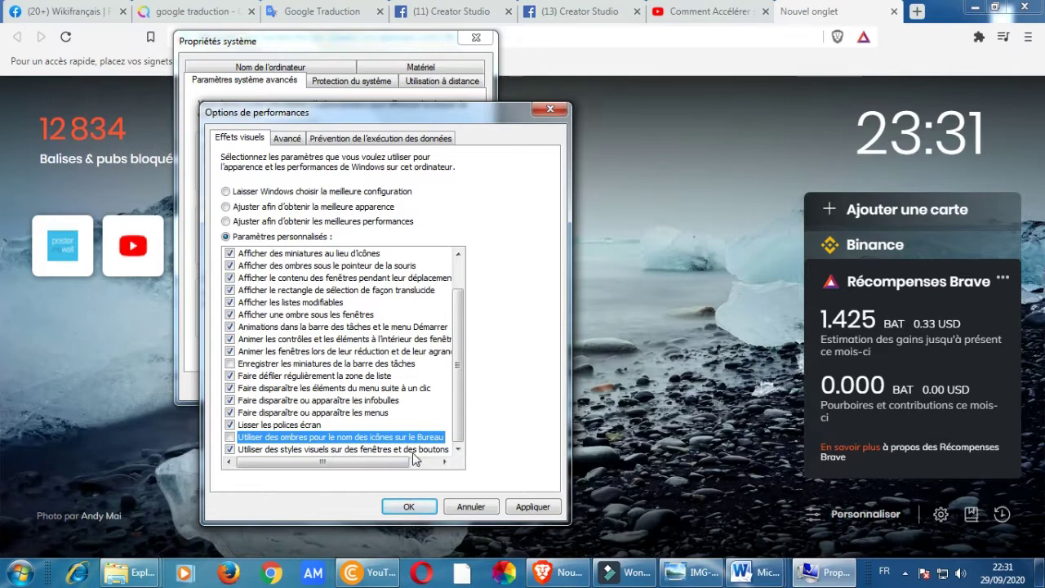
click(229, 448)
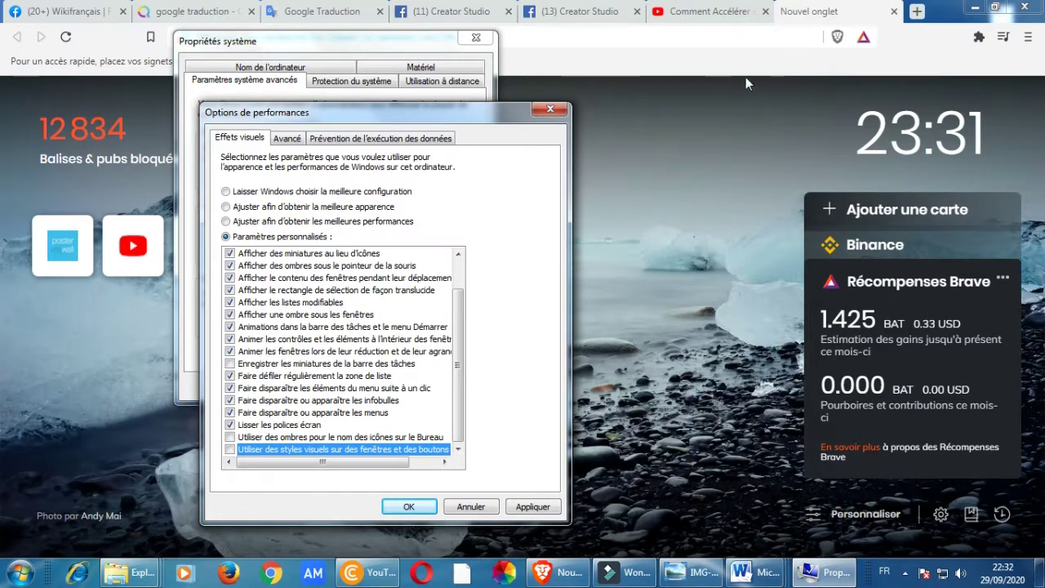
Minimize the browser window so the desktop shows behind the performance options
click(980, 10)
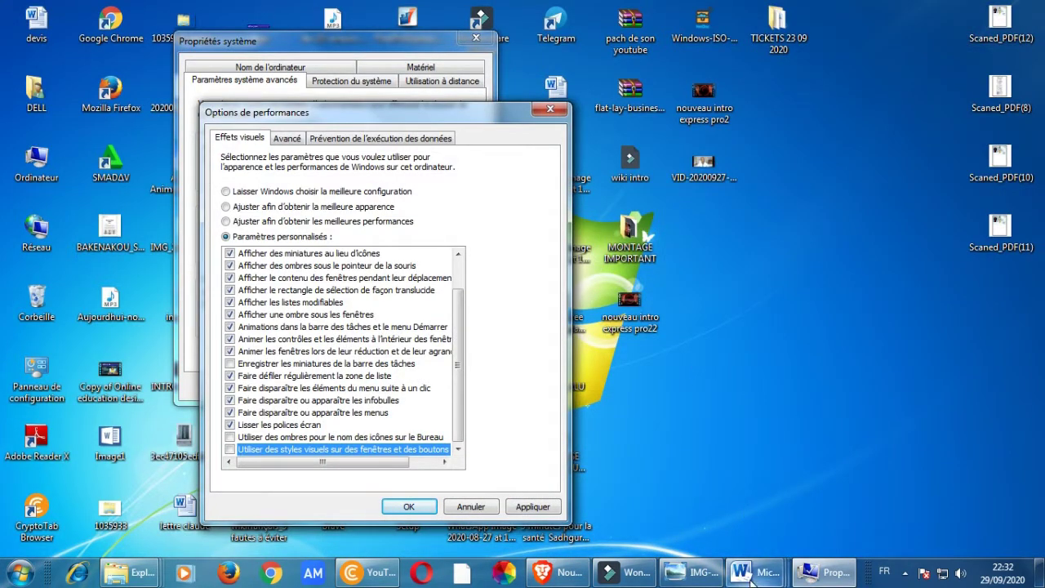
click(813, 575)
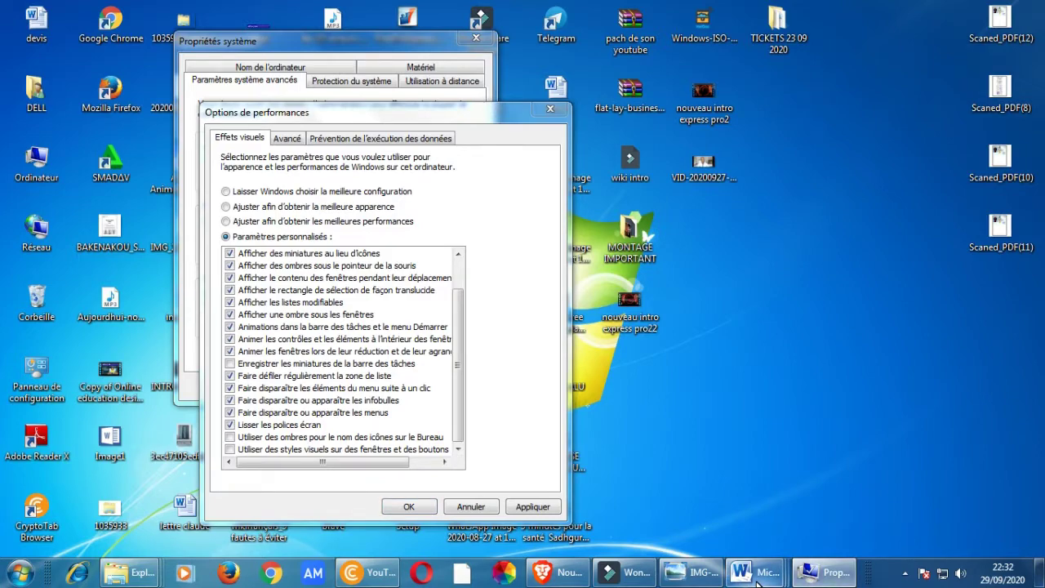
Disable the animation of windows when minimizing and maximizing, and confirm the performance options
click(757, 583)
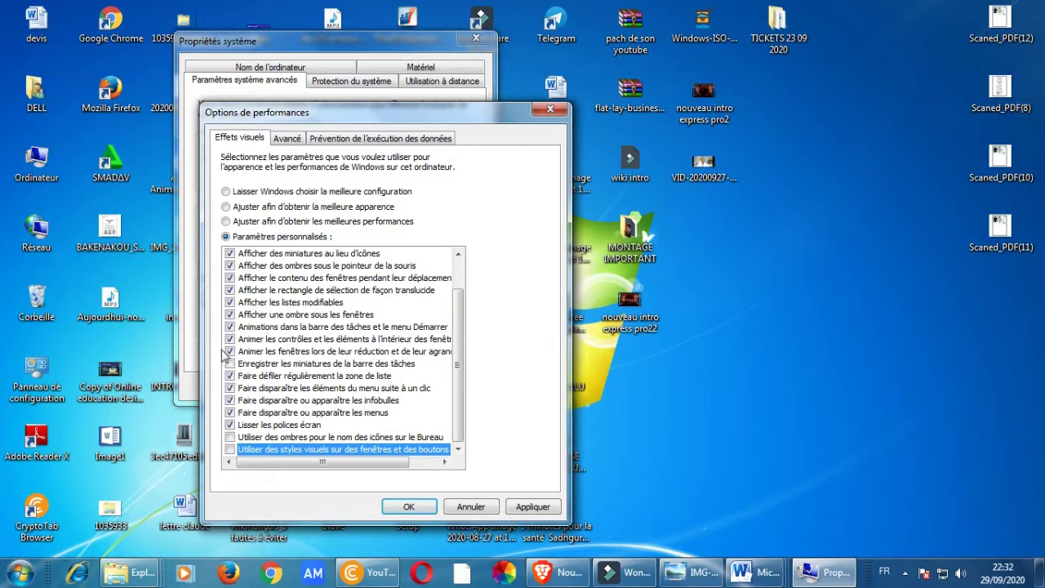
click(230, 353)
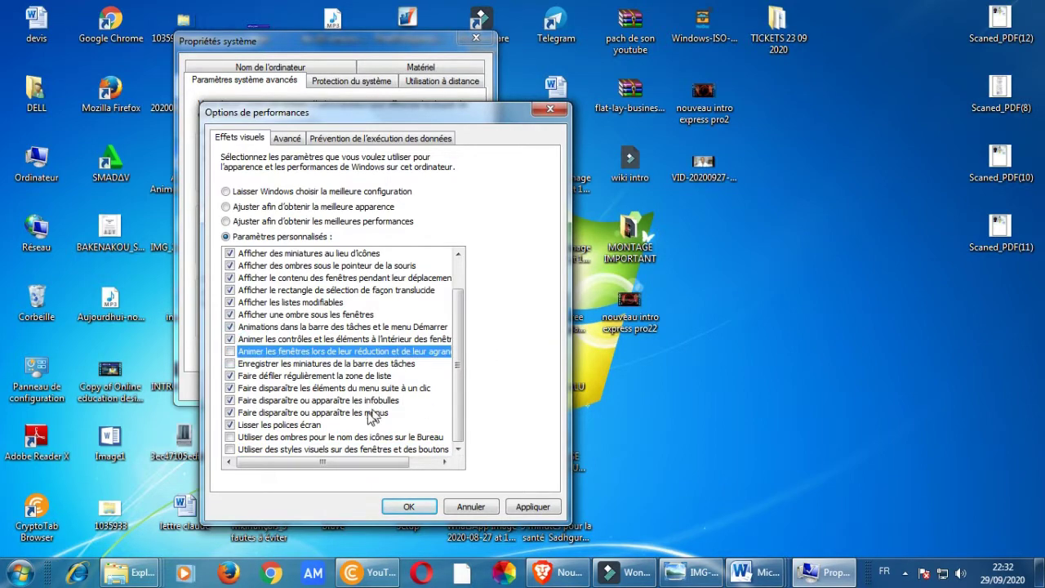
click(409, 507)
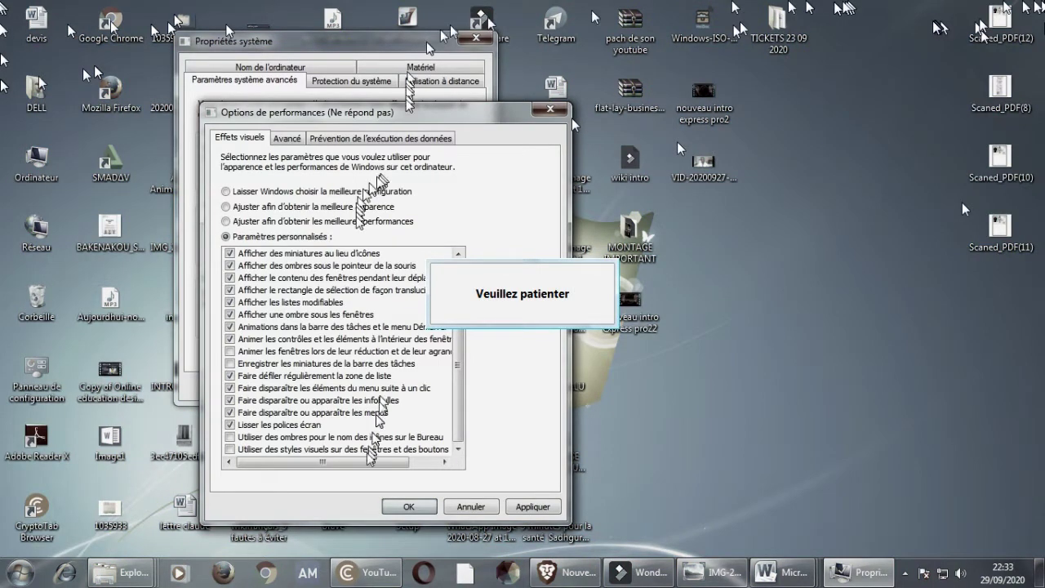
click(472, 501)
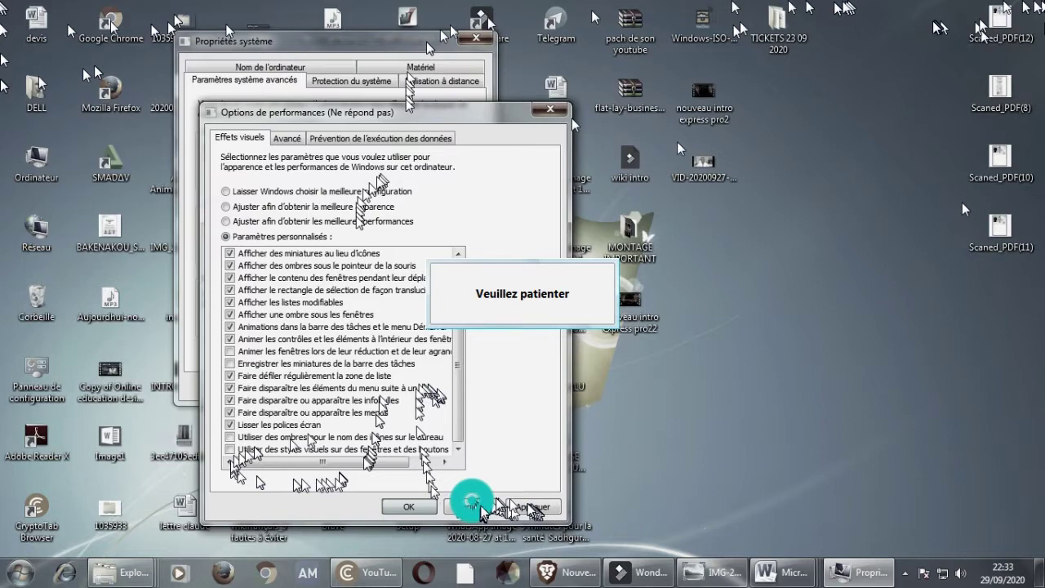
click(478, 505)
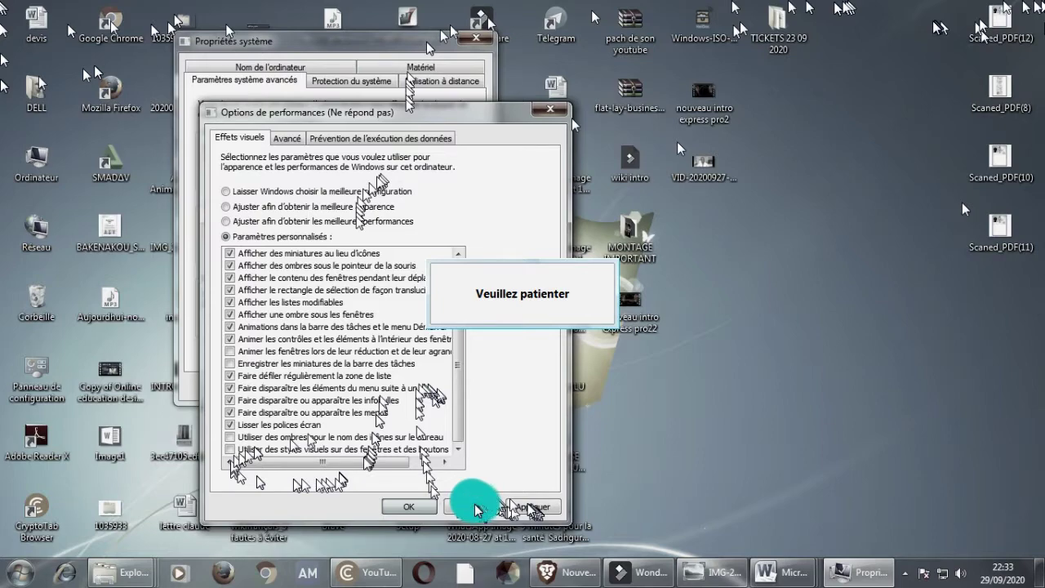
click(459, 425)
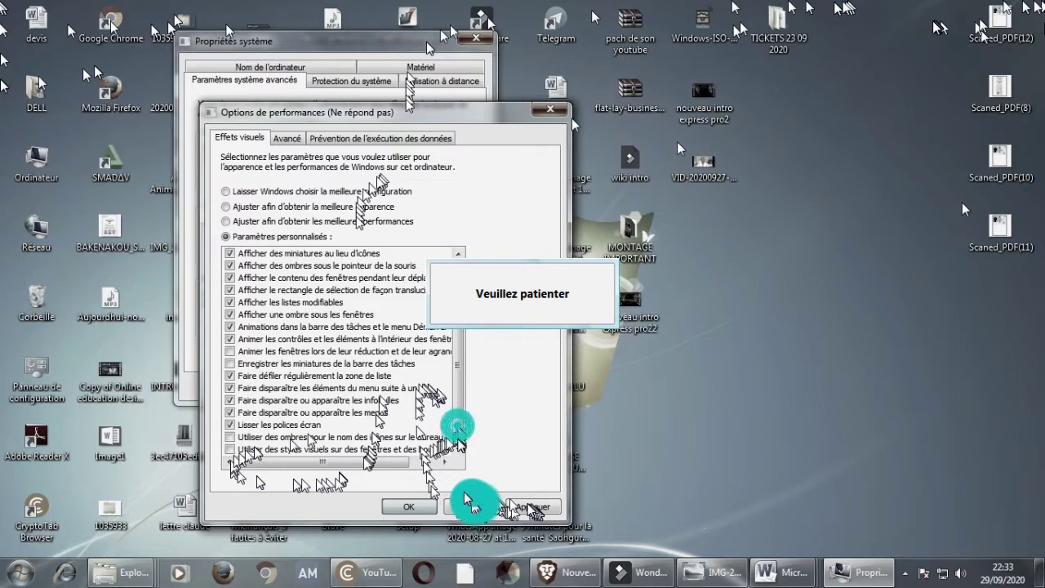
click(231, 448)
click(231, 424)
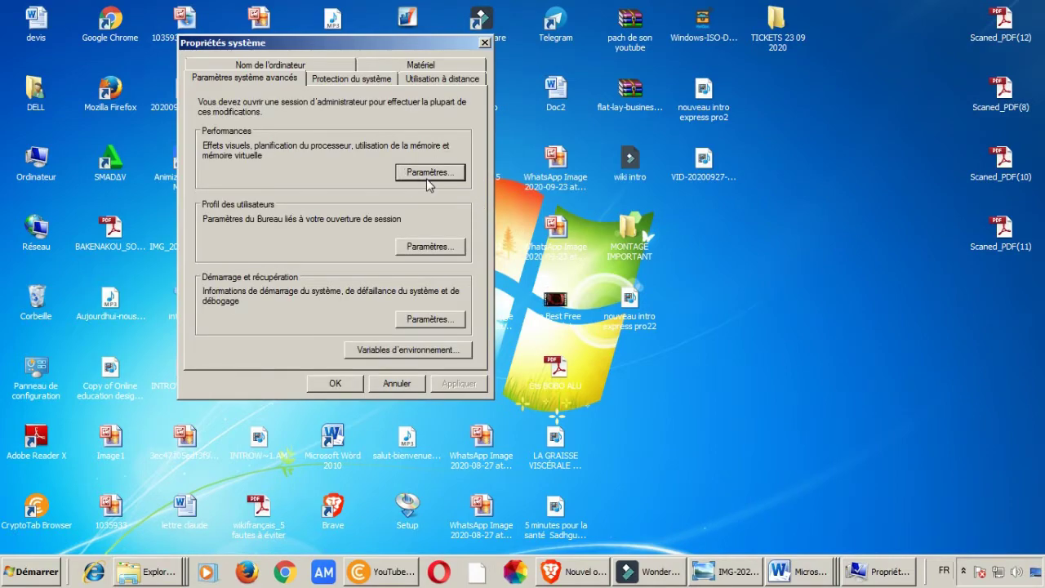
Reopen the performance options and enable window minimize/maximize animation, saved taskbar thumbnails and desktop icon name shadows
click(431, 174)
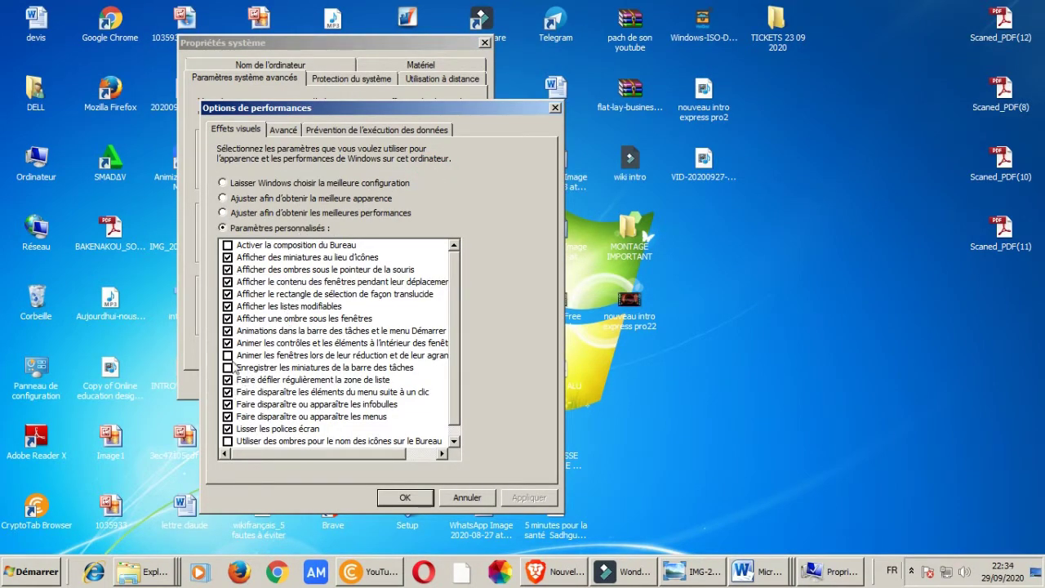
click(228, 356)
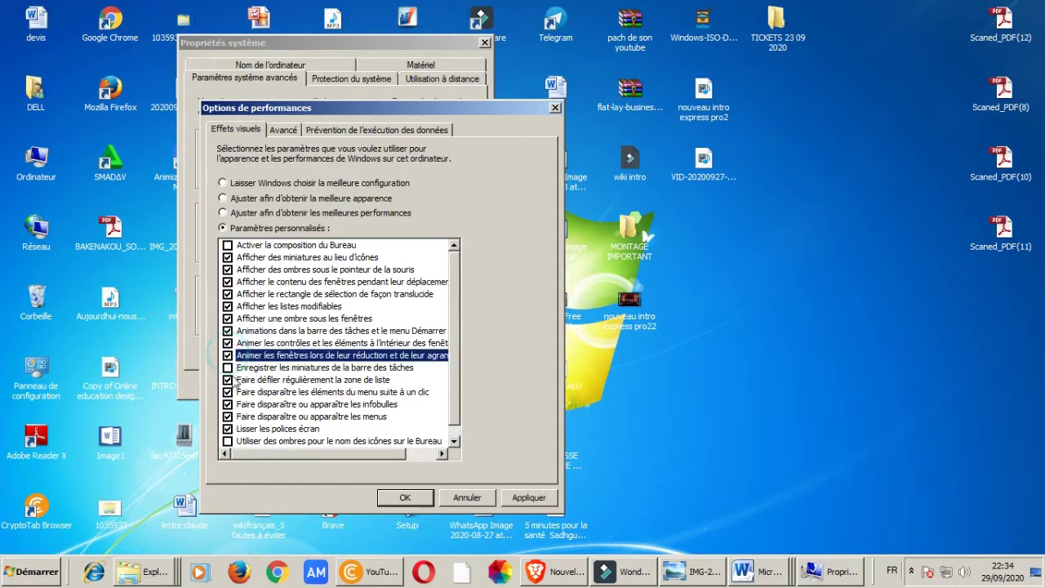
click(228, 368)
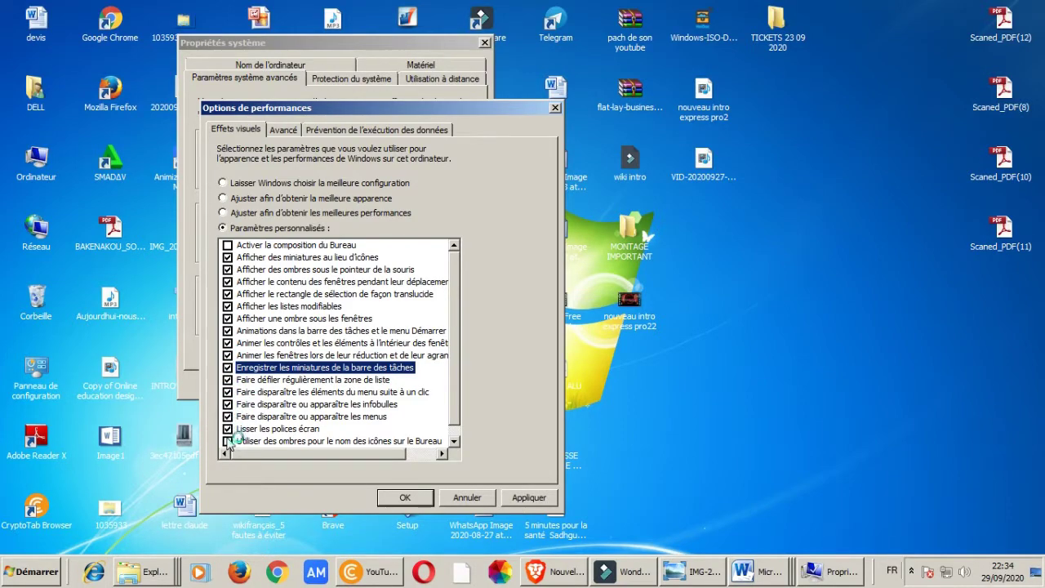
click(229, 441)
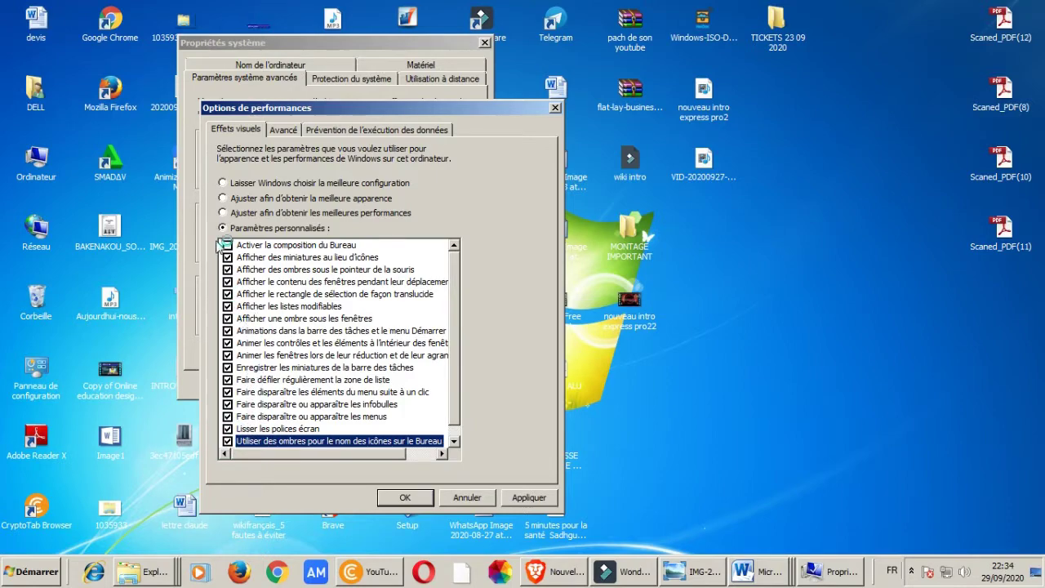
click(400, 497)
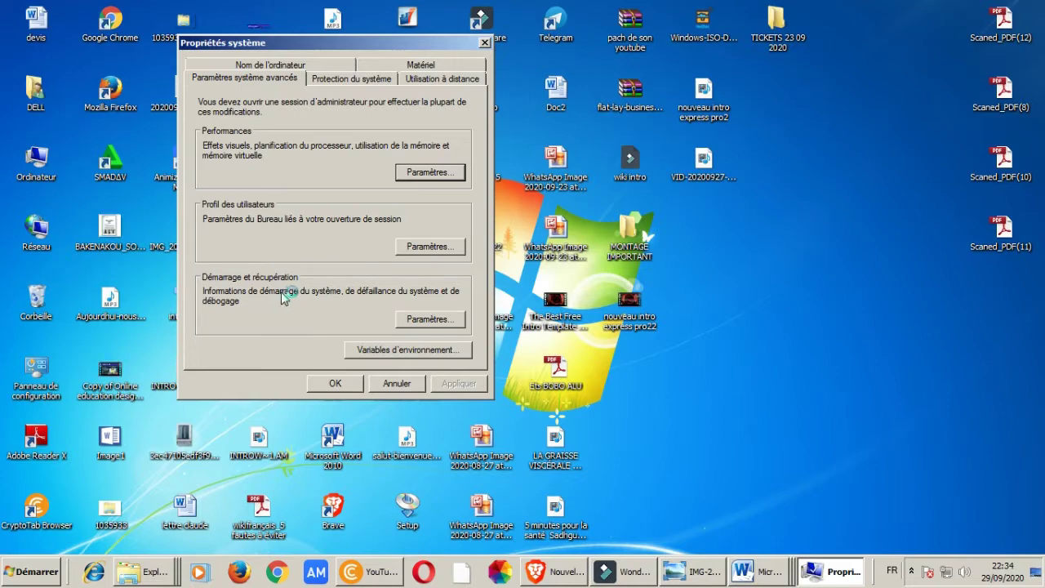
Reopen the performance options and apply the preset that lets Windows choose the best configuration
click(427, 172)
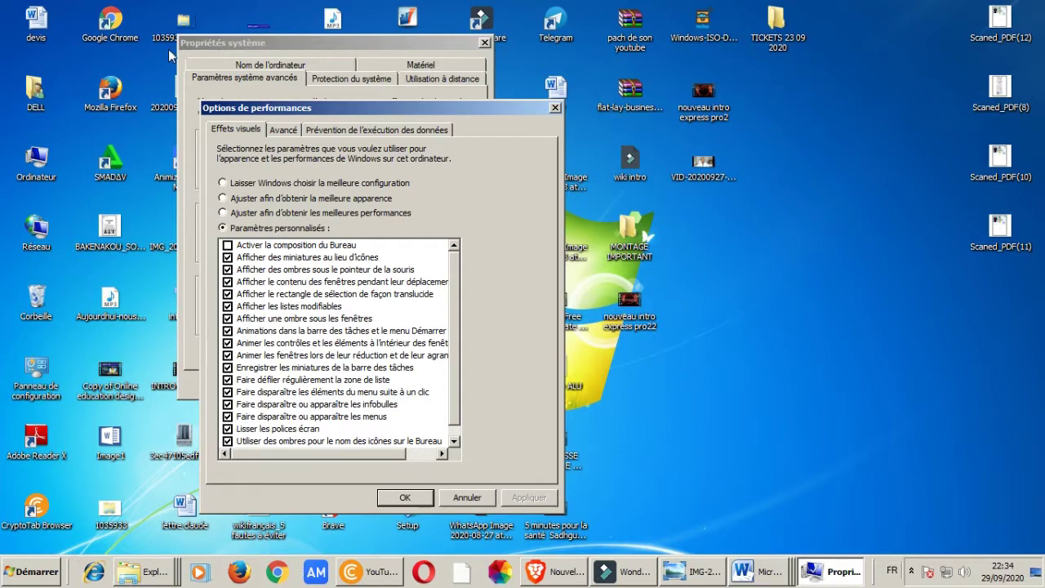
drag(407, 112, 499, 126)
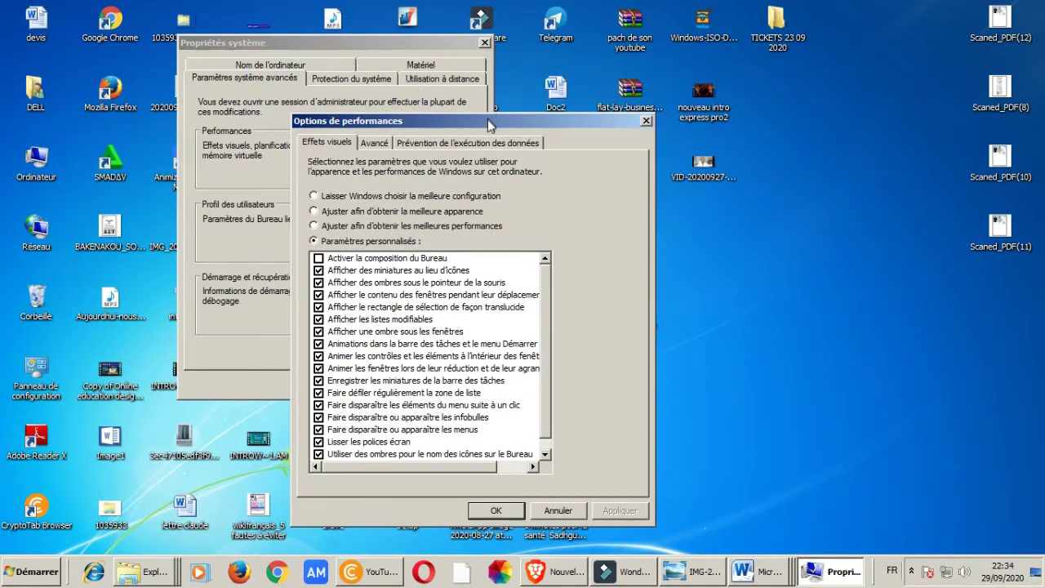
click(315, 197)
click(620, 511)
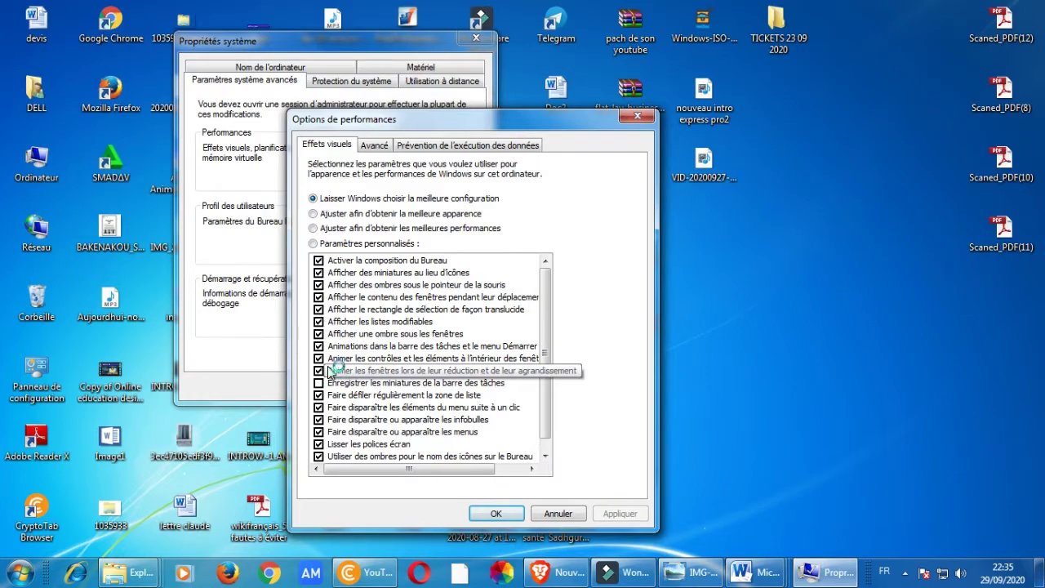
Disable shadows under windows and minimize/maximize animation, enable saved taskbar thumbnails, then apply the changes and close the system properties
click(326, 371)
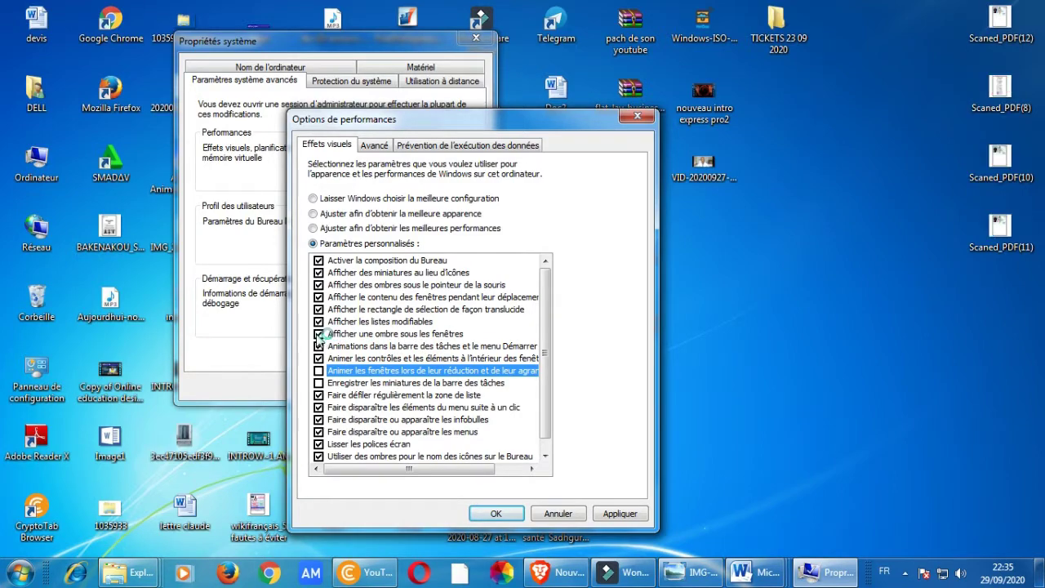
click(319, 334)
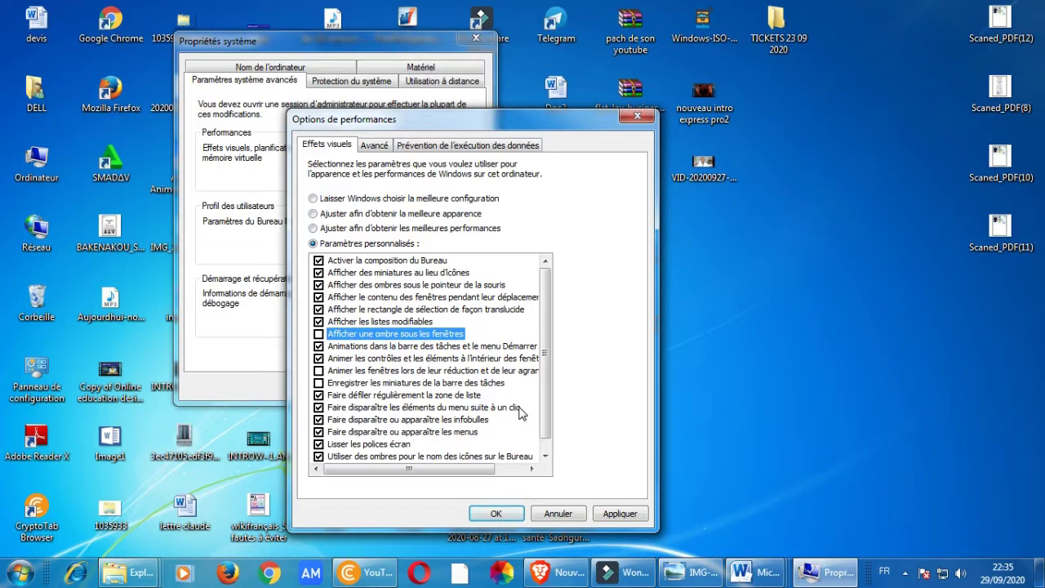
click(319, 371)
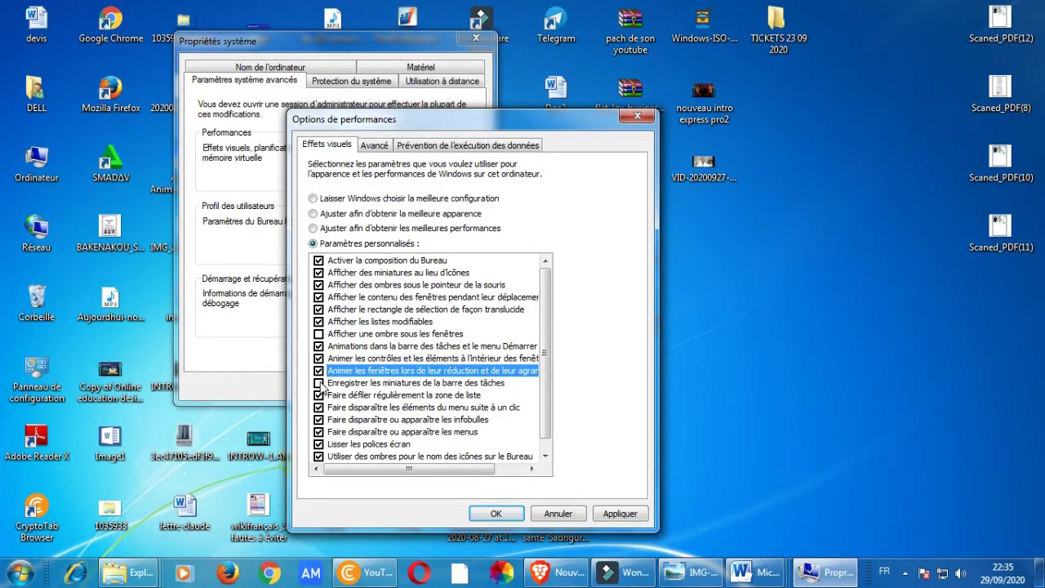
click(319, 384)
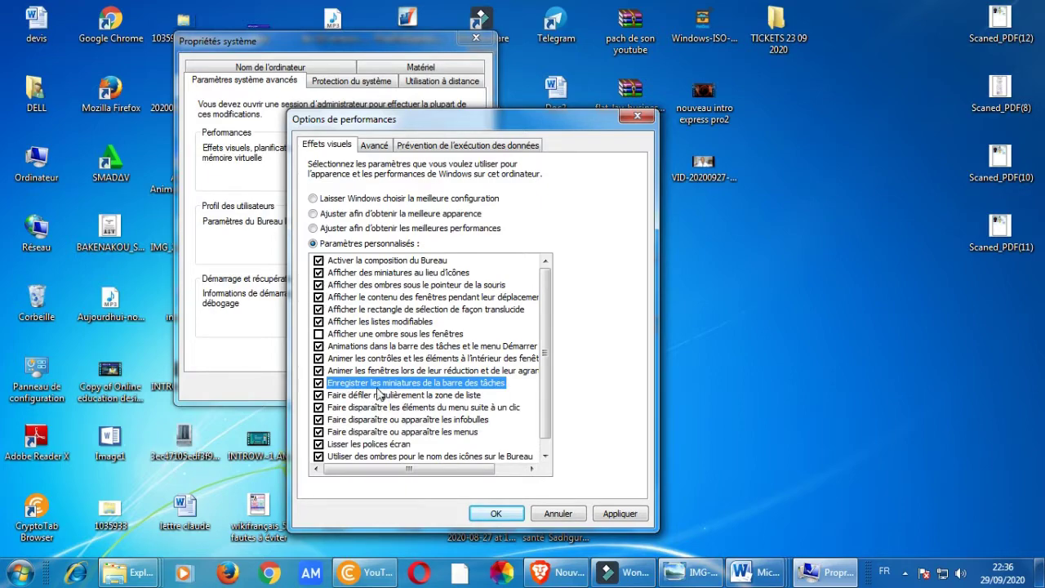
click(319, 371)
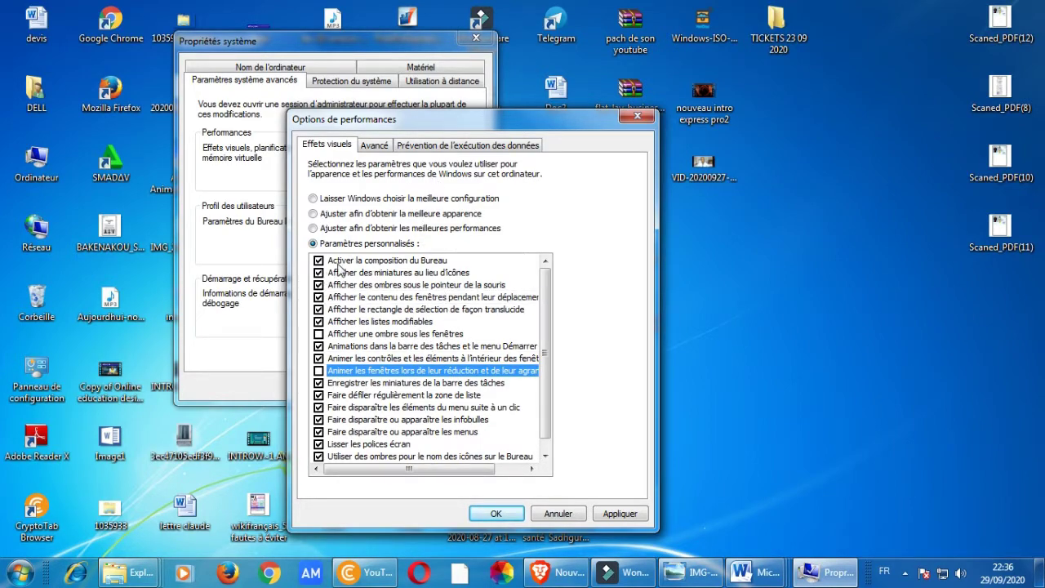
scroll(469, 431, down, 1)
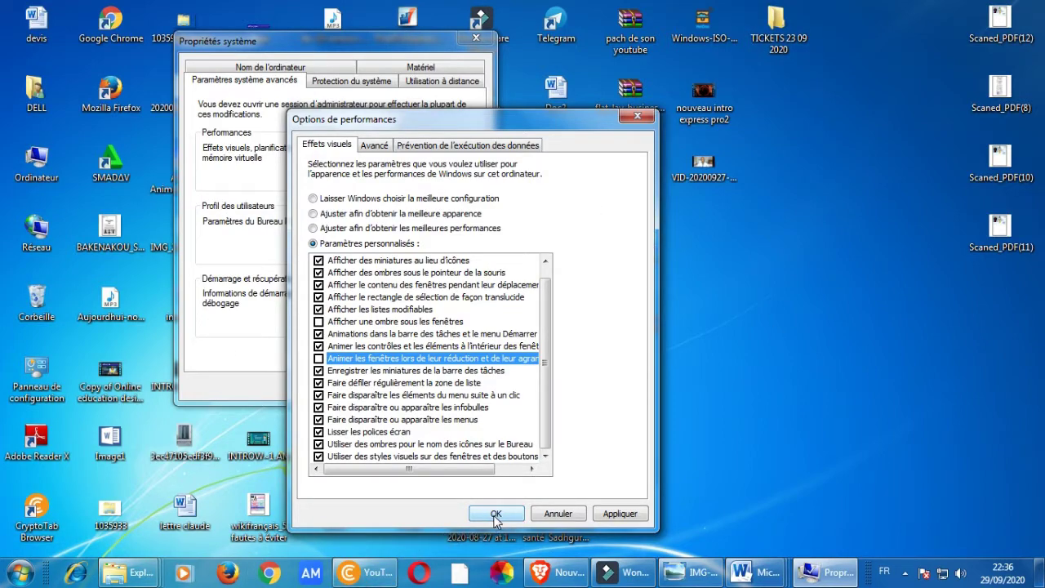
click(617, 514)
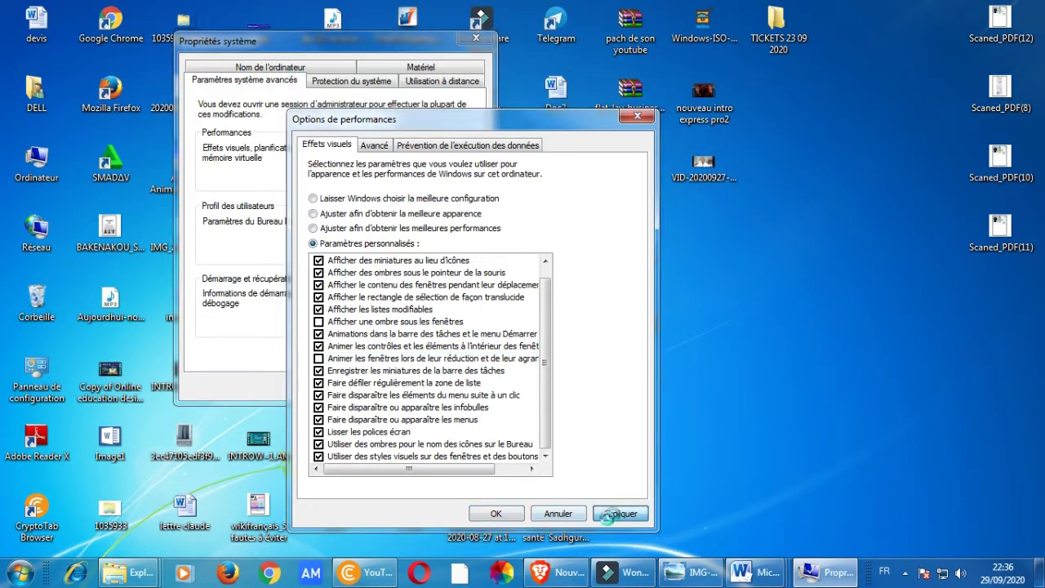
click(496, 516)
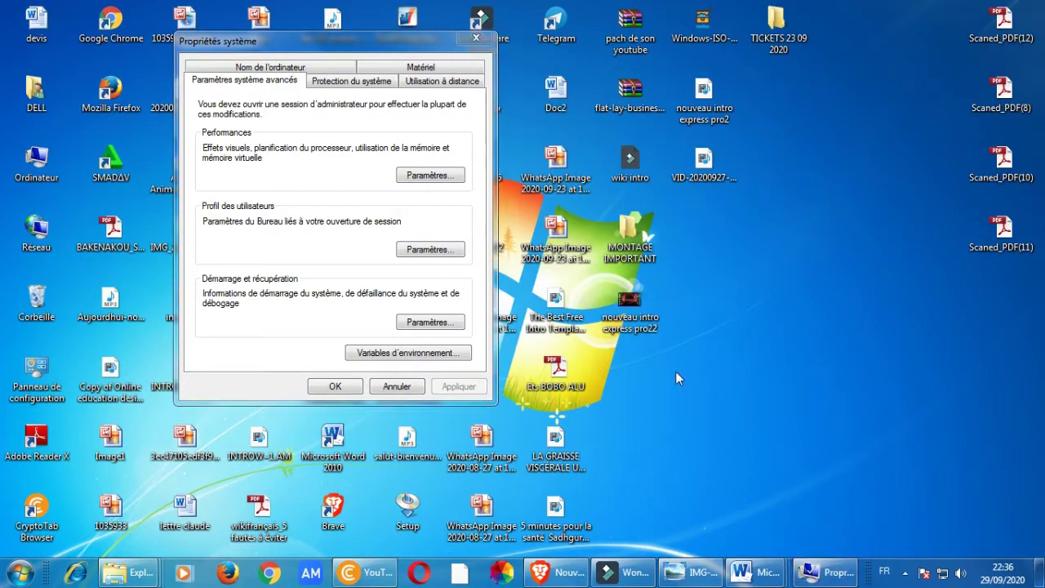
click(476, 38)
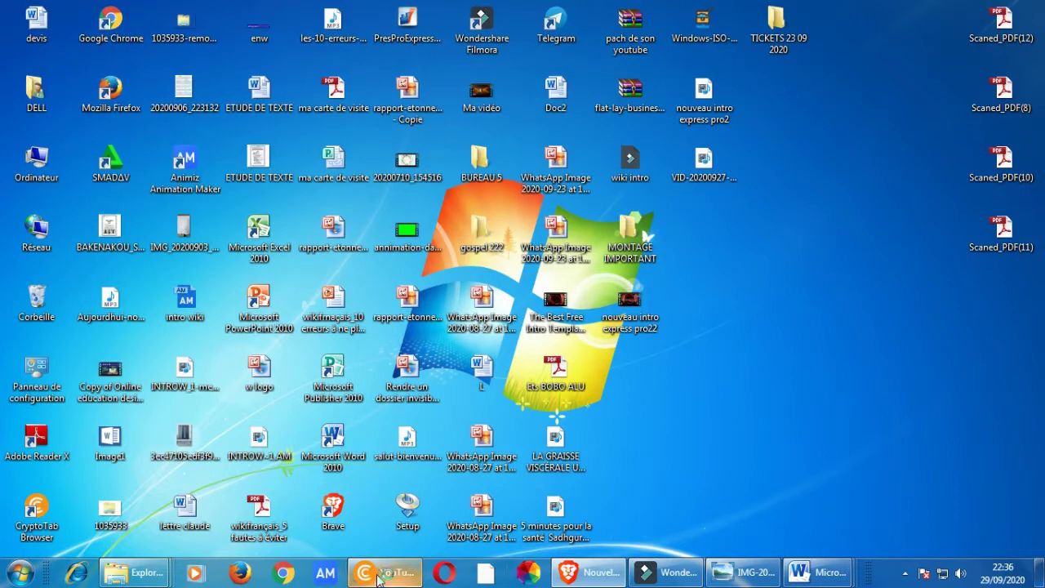
Bring up the TICKETS 23 09 2020 folder window and open the properties of the SAUVEGARDE (D:) drive
mouse_move(135, 572)
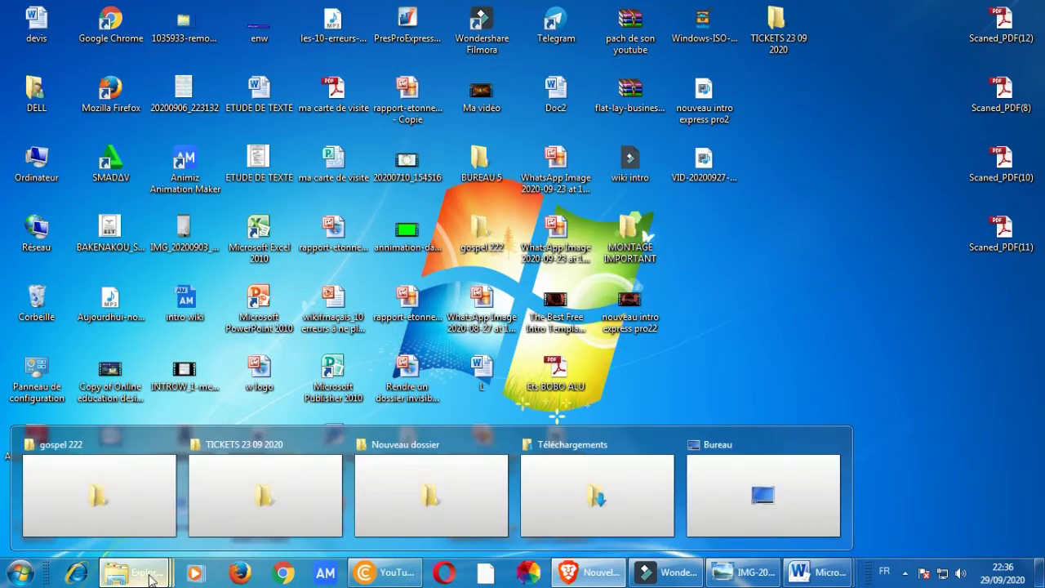
click(233, 490)
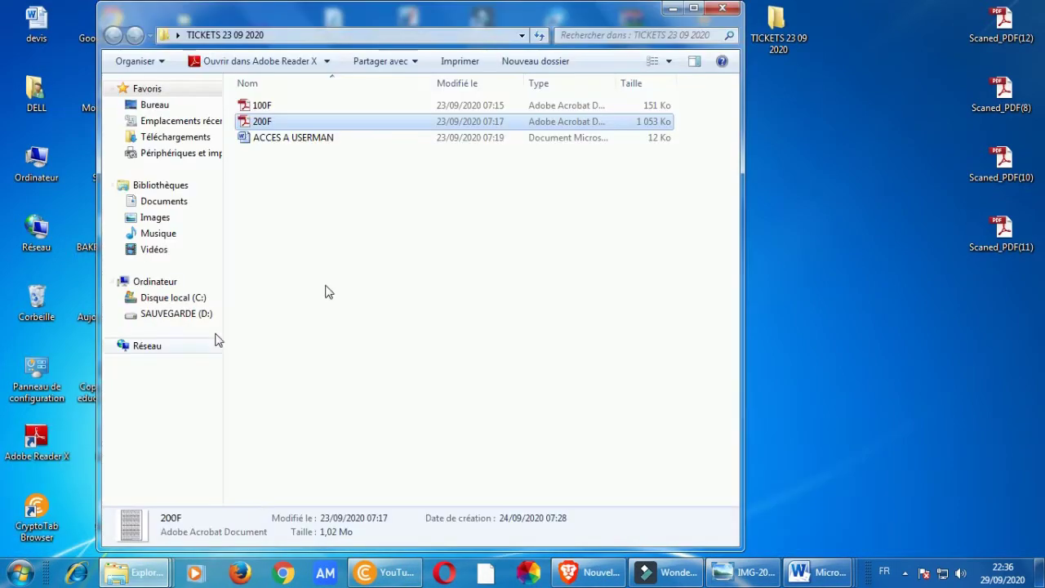
right_click(171, 319)
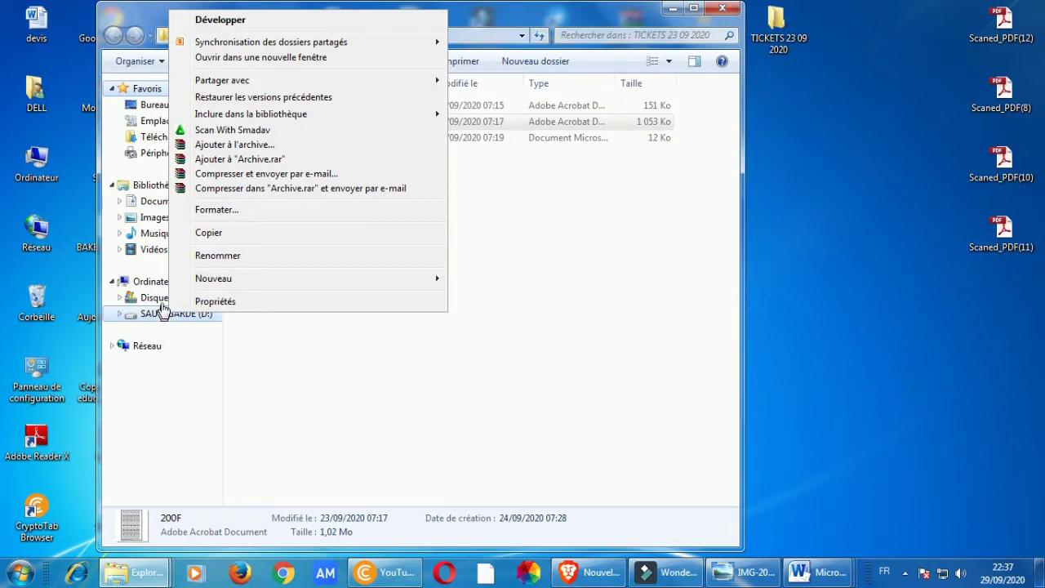
click(238, 300)
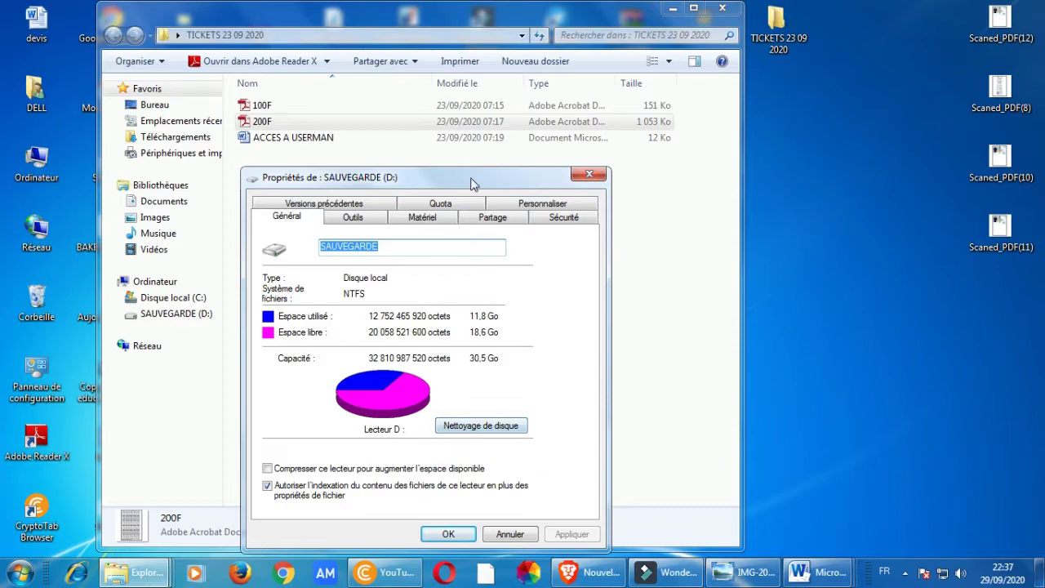
drag(471, 178, 453, 31)
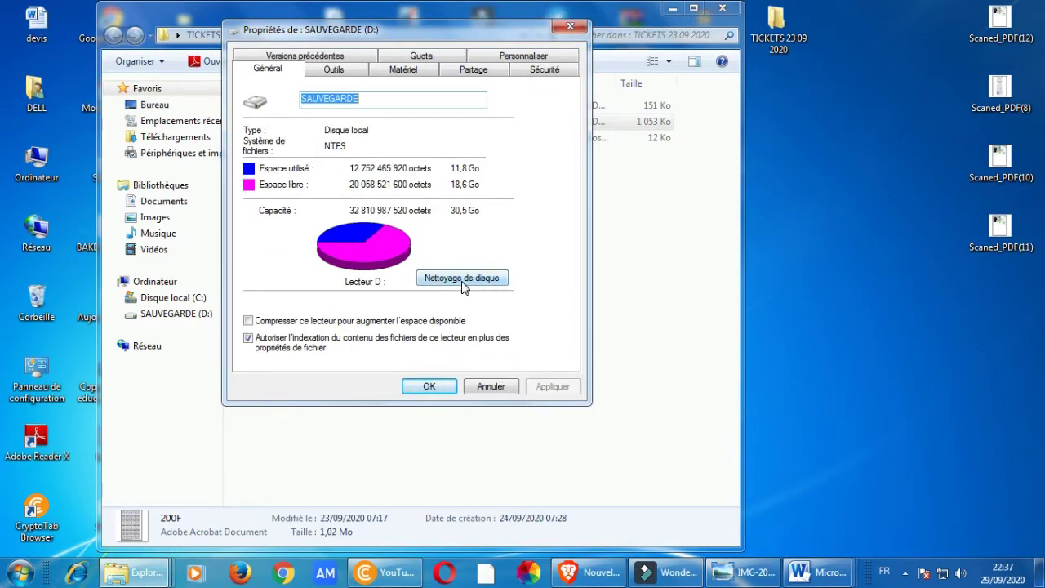
Run Disk Cleanup for the SAUVEGARDE (D:) drive with the Recycle Bin unselected, and close the drive's properties
click(462, 279)
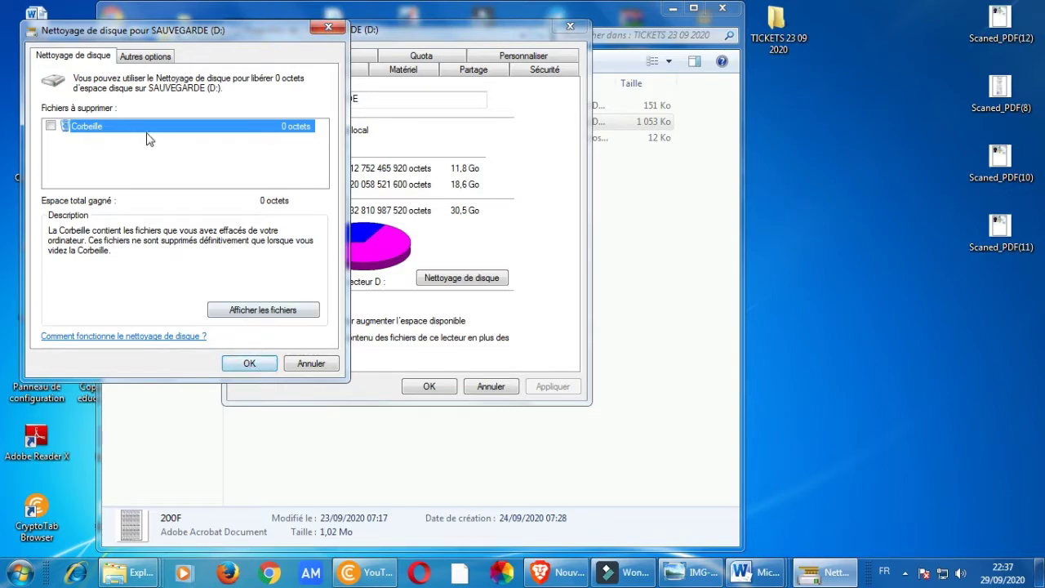
key(Tab)
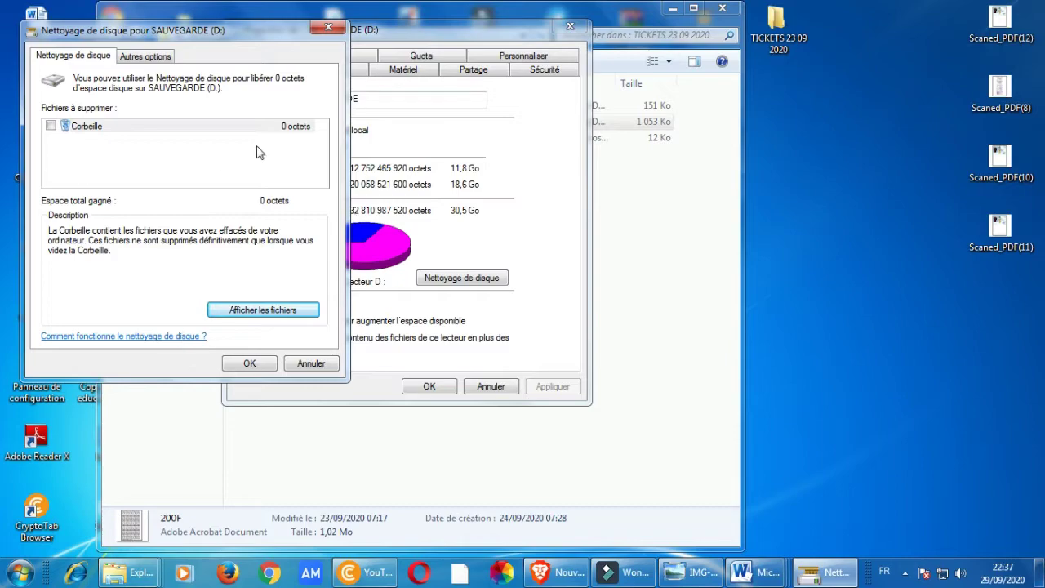
click(261, 366)
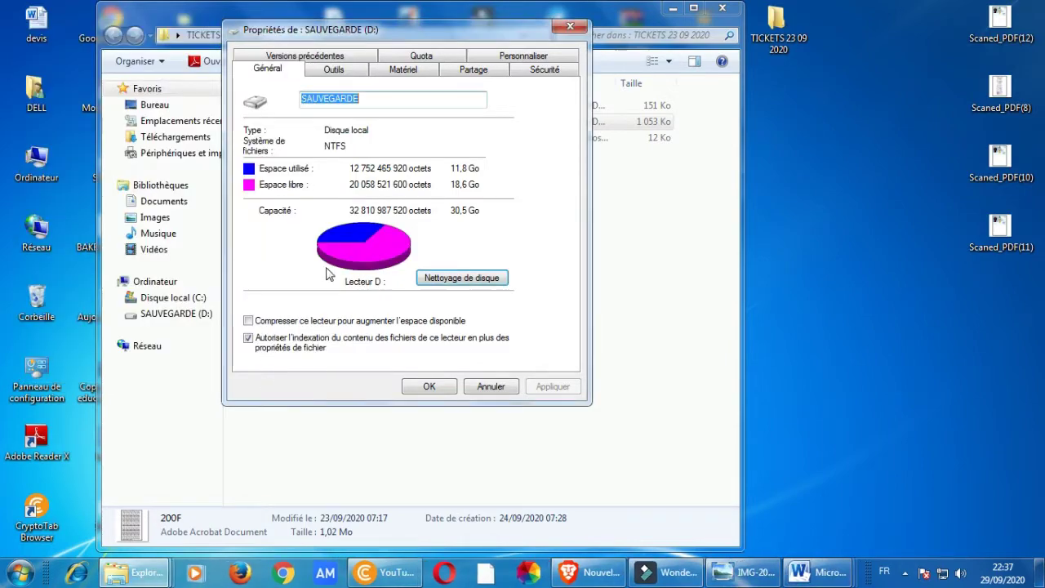
click(570, 27)
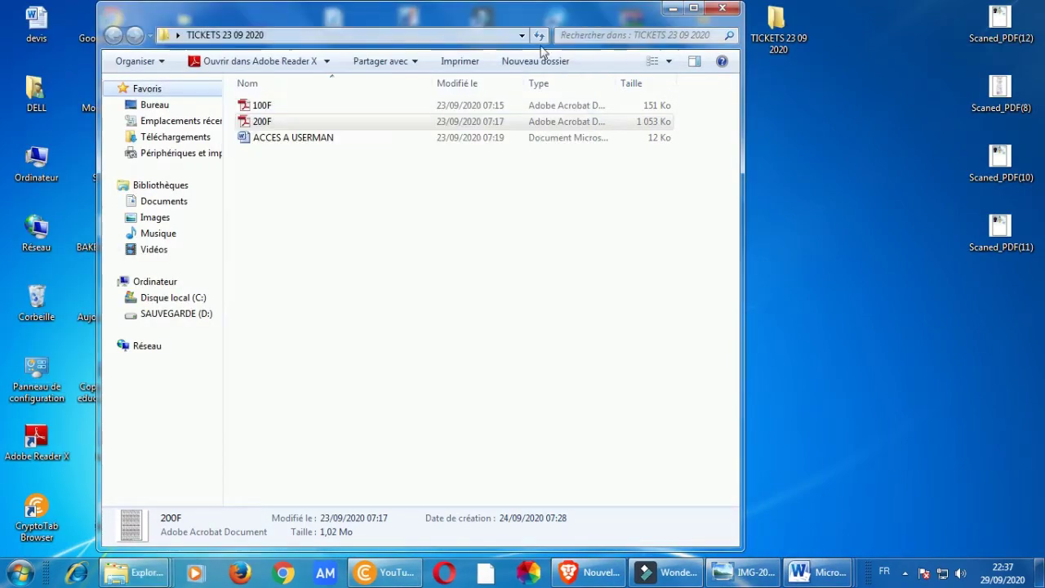
Try to run Disk Cleanup for the local disk (C:) from its properties
right_click(186, 306)
click(280, 300)
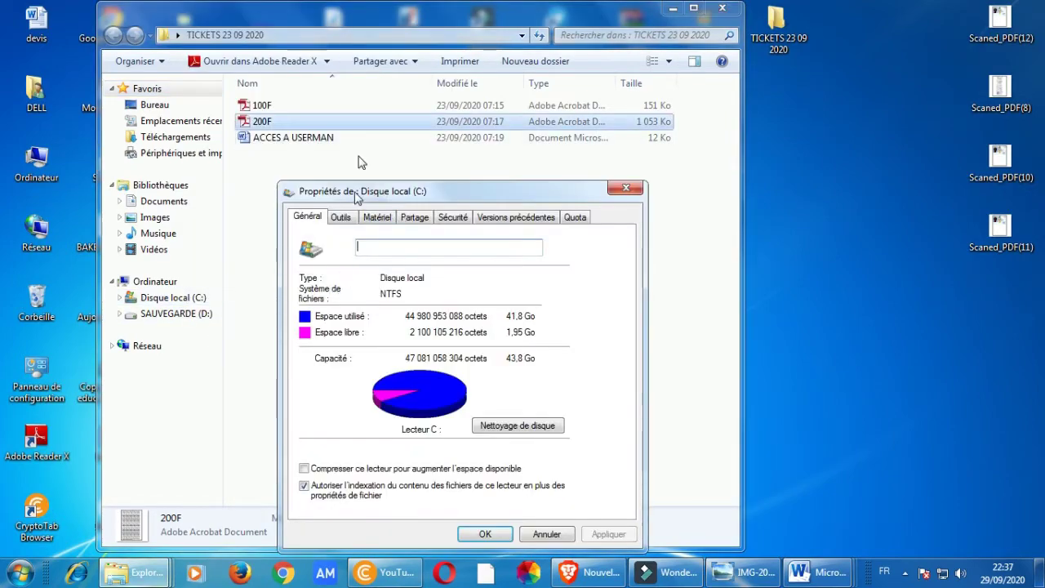
click(529, 430)
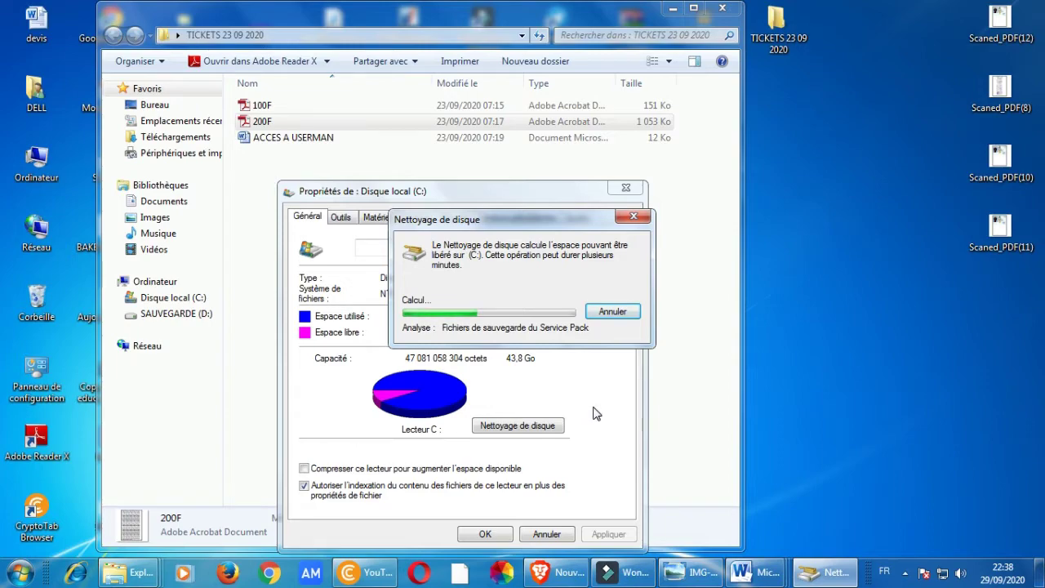
click(613, 314)
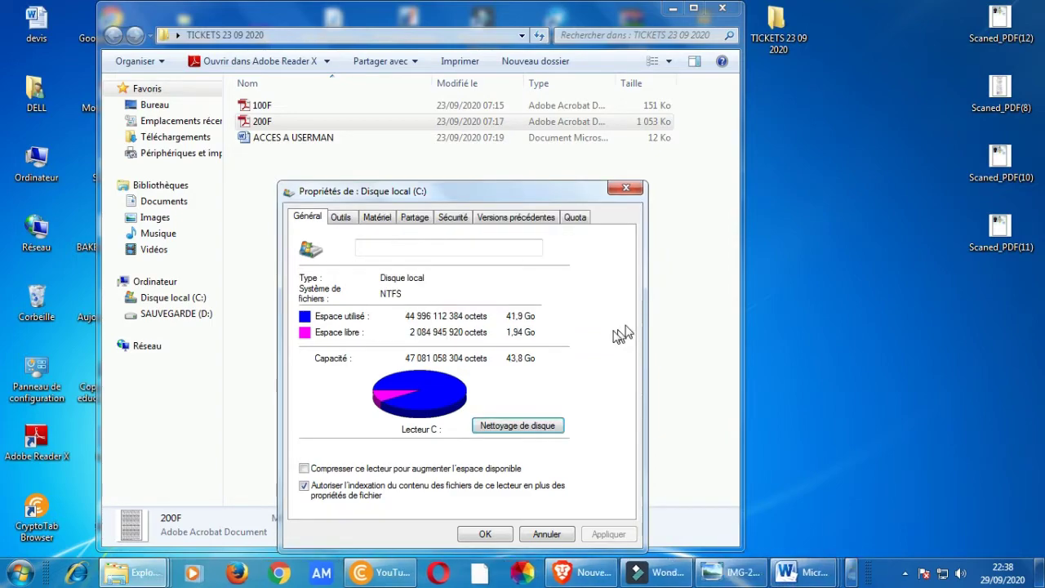
click(485, 535)
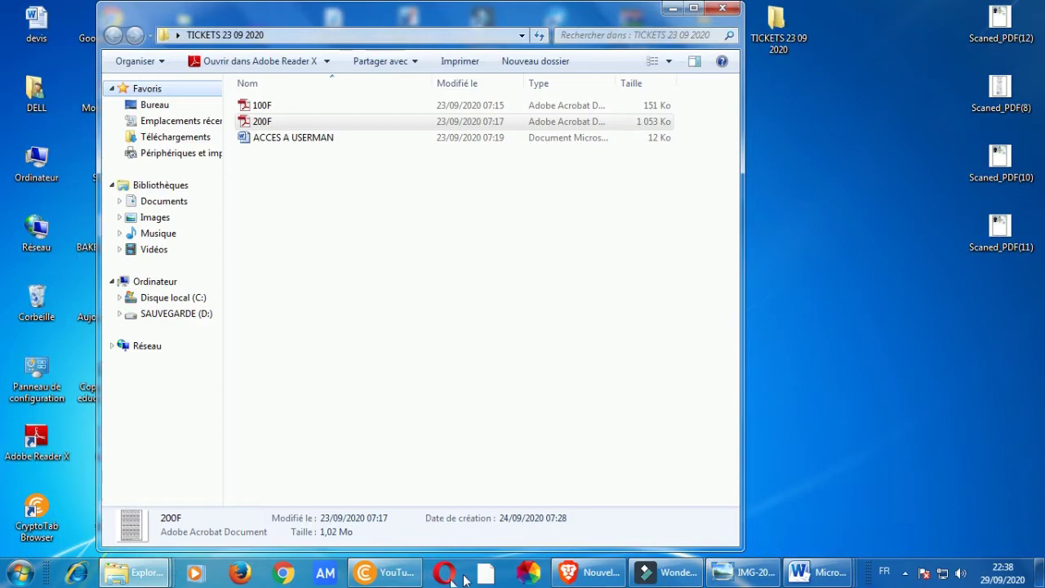